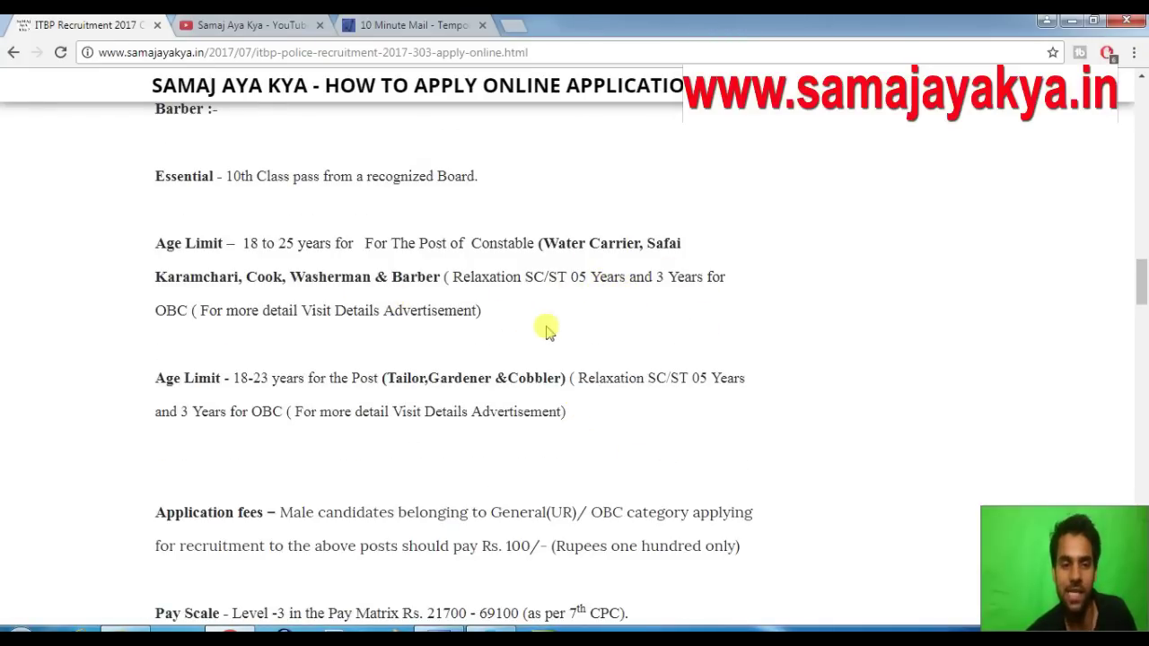
# Scroll to Important Links and follow the Apply Online link to recruitment.itbpolice.nic.in
pyautogui.scroll(-2, 546, 326)
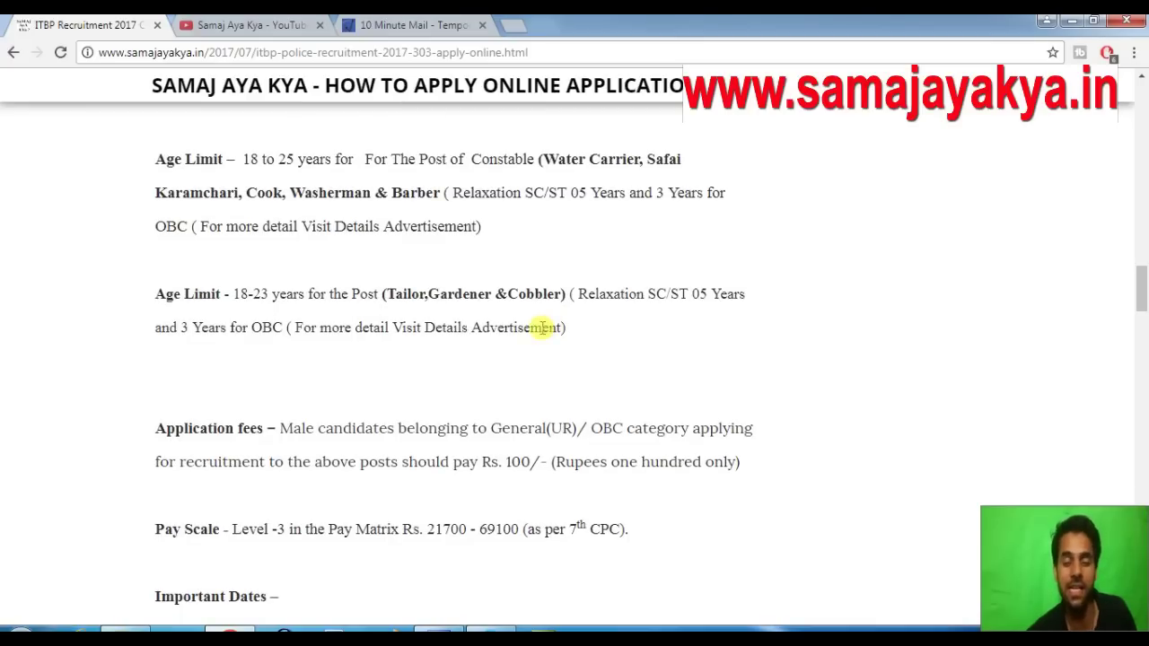
pyautogui.scroll(-5, 545, 327)
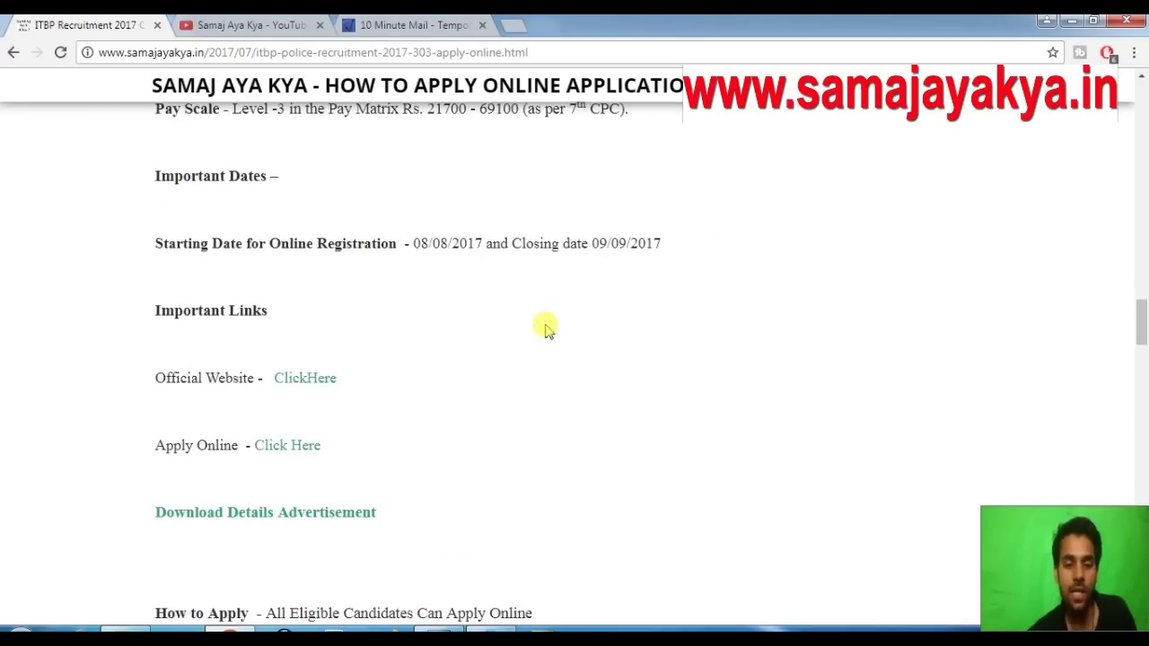
pyautogui.scroll(-1, 547, 328)
pyautogui.scroll(-1, 422, 324)
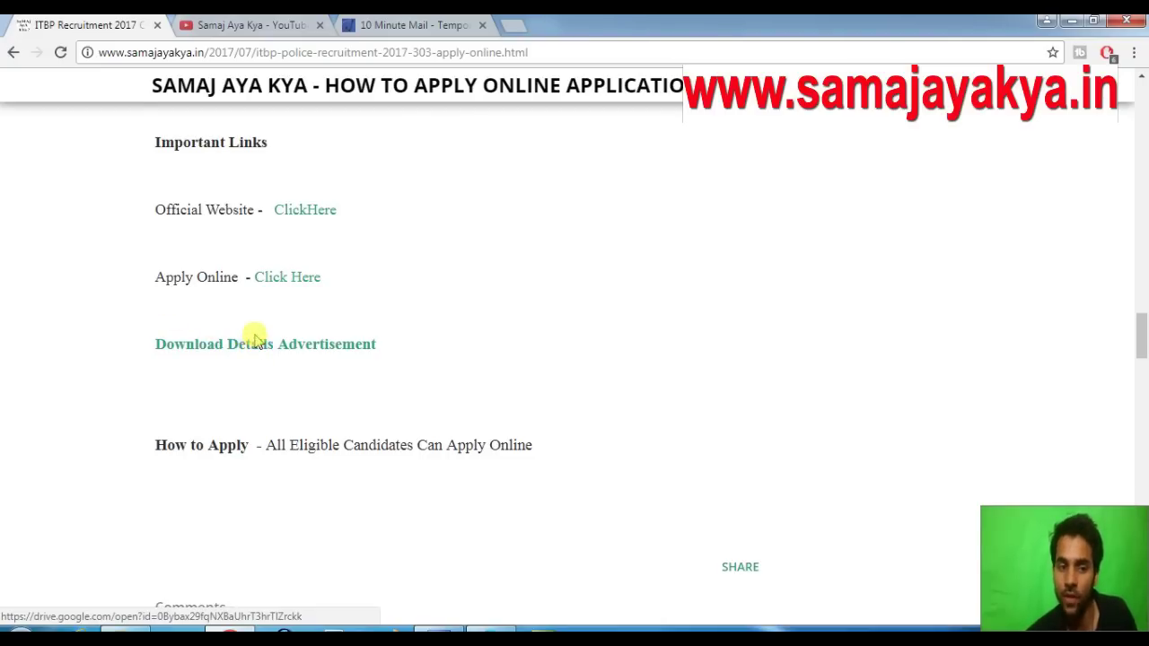
pyautogui.click(291, 278)
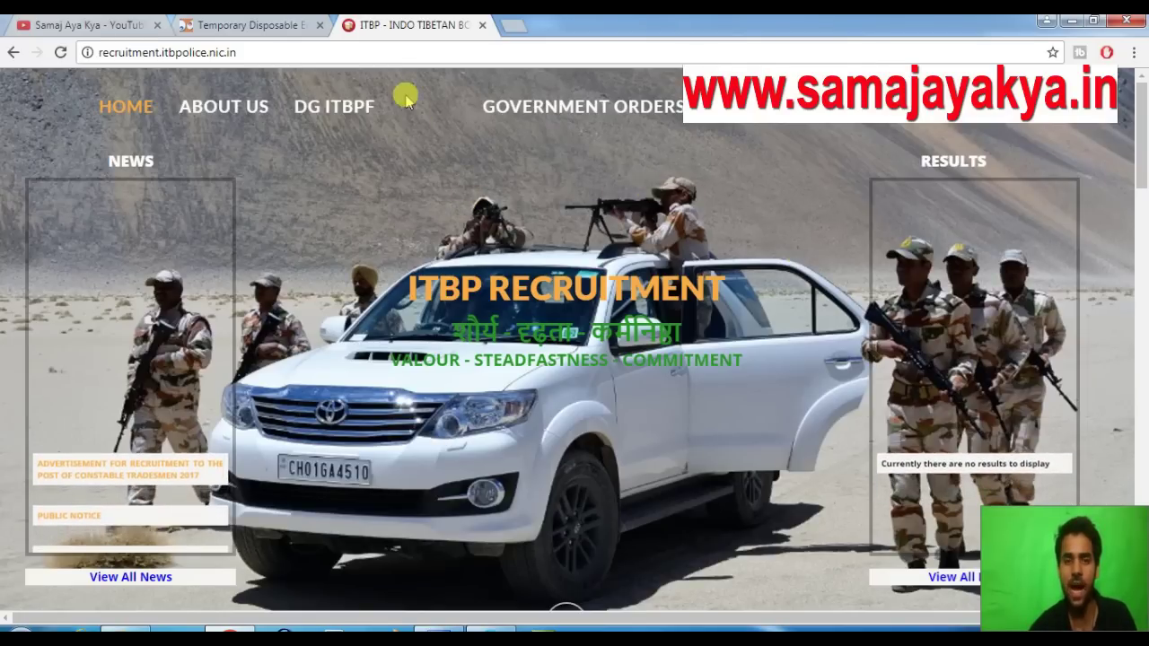
# Check the recruitment site address and page zoom, then go to the REGISTER USER sign-up form
pyautogui.click(237, 53)
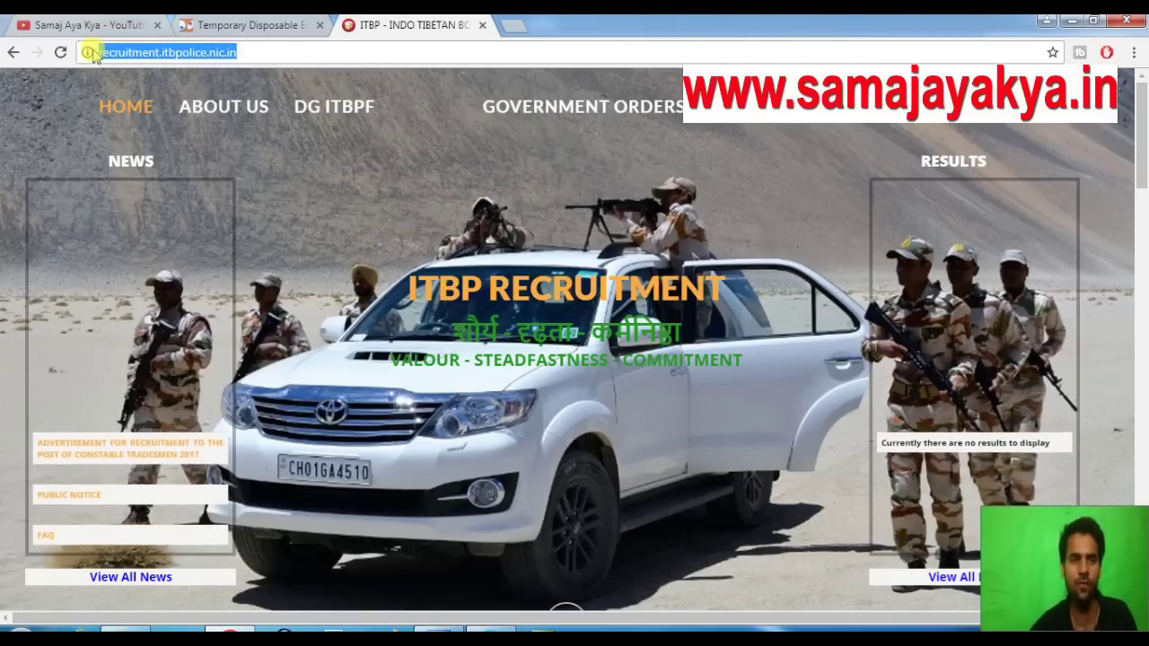
pyautogui.click(273, 52)
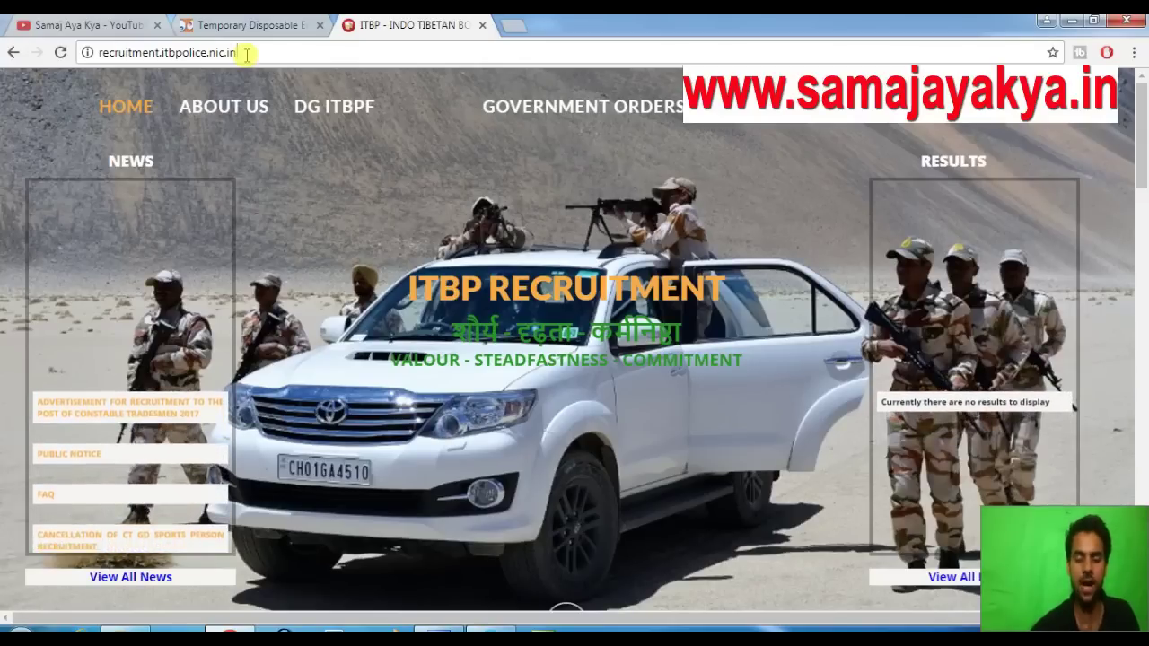
pyautogui.hotkey('ctrl', '+')
pyautogui.hotkey('ctrl', '+')
pyautogui.hotkey('ctrl', '+')
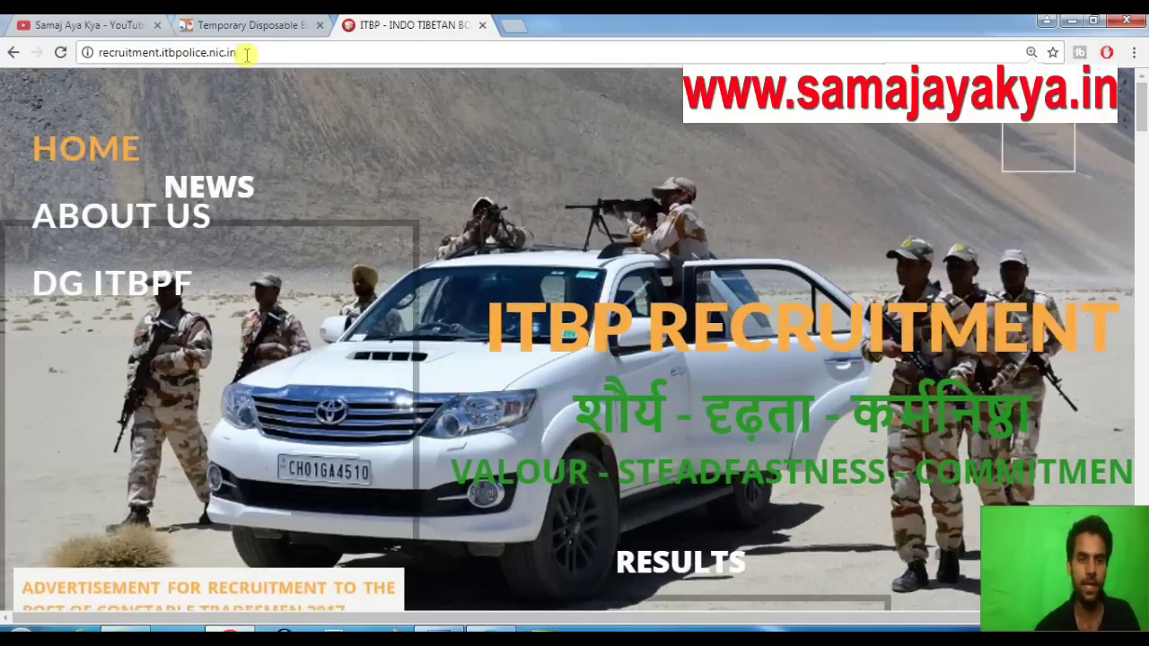
pyautogui.hotkey('ctrl', '-')
pyautogui.hotkey('ctrl', '-')
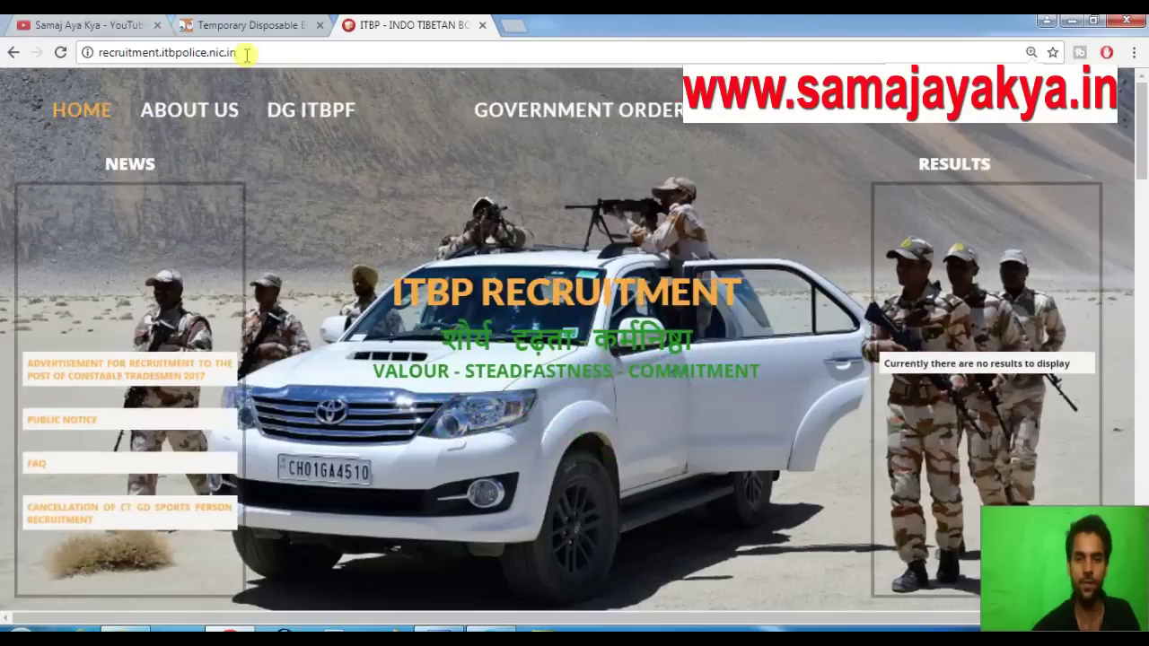
pyautogui.moveTo(254, 53); pyautogui.dragTo(85, 52)
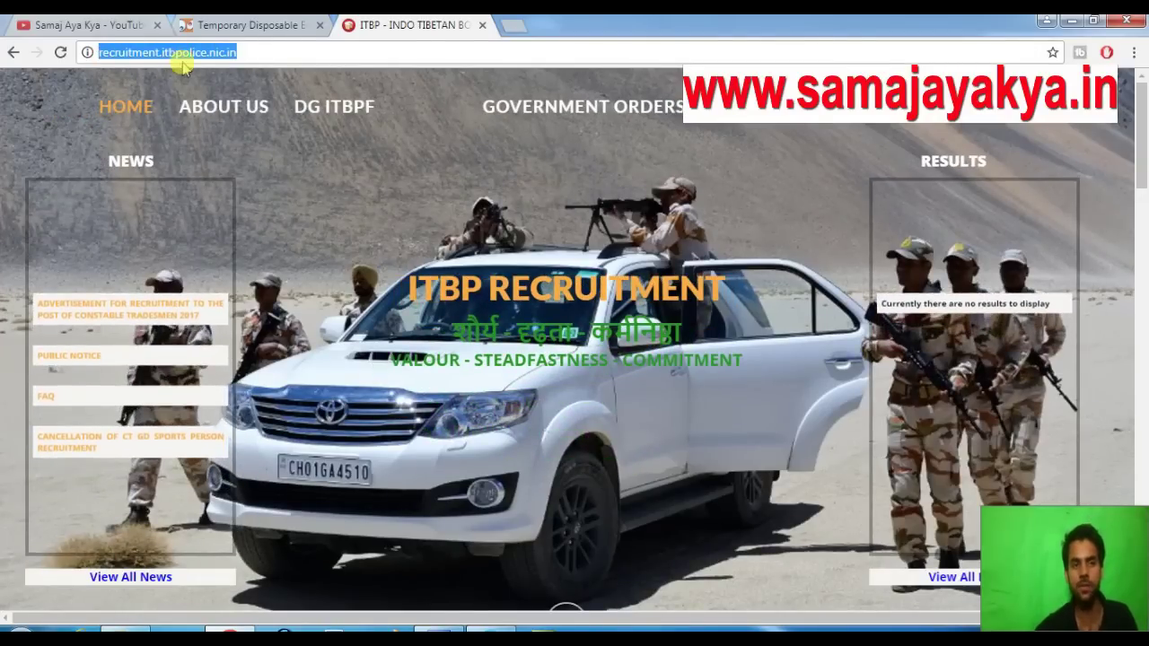
pyautogui.click(268, 56)
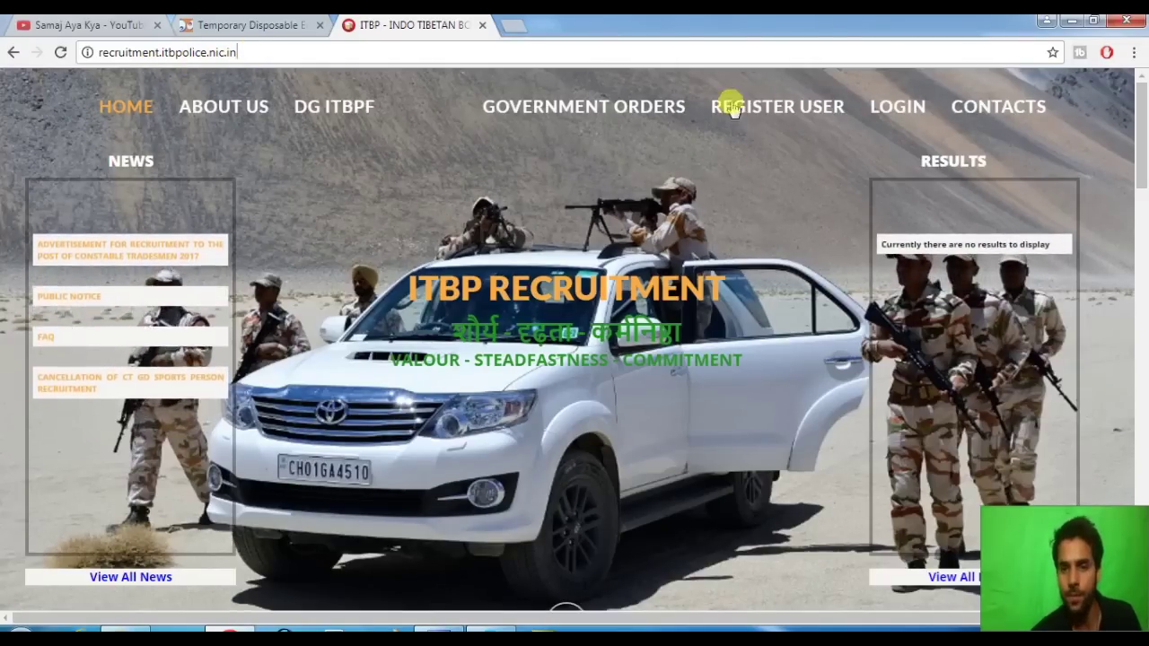
pyautogui.click(782, 110)
# Enter the applicant's first and last name, paste the e-mail and retype it for confirmation
pyautogui.click(177, 314)
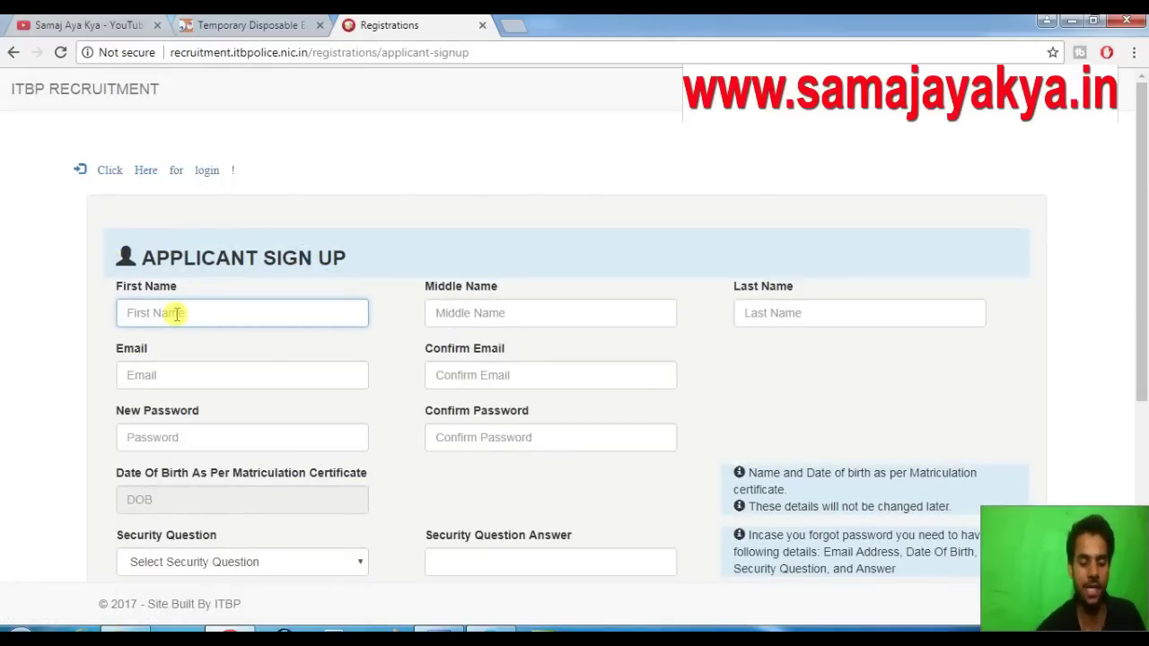
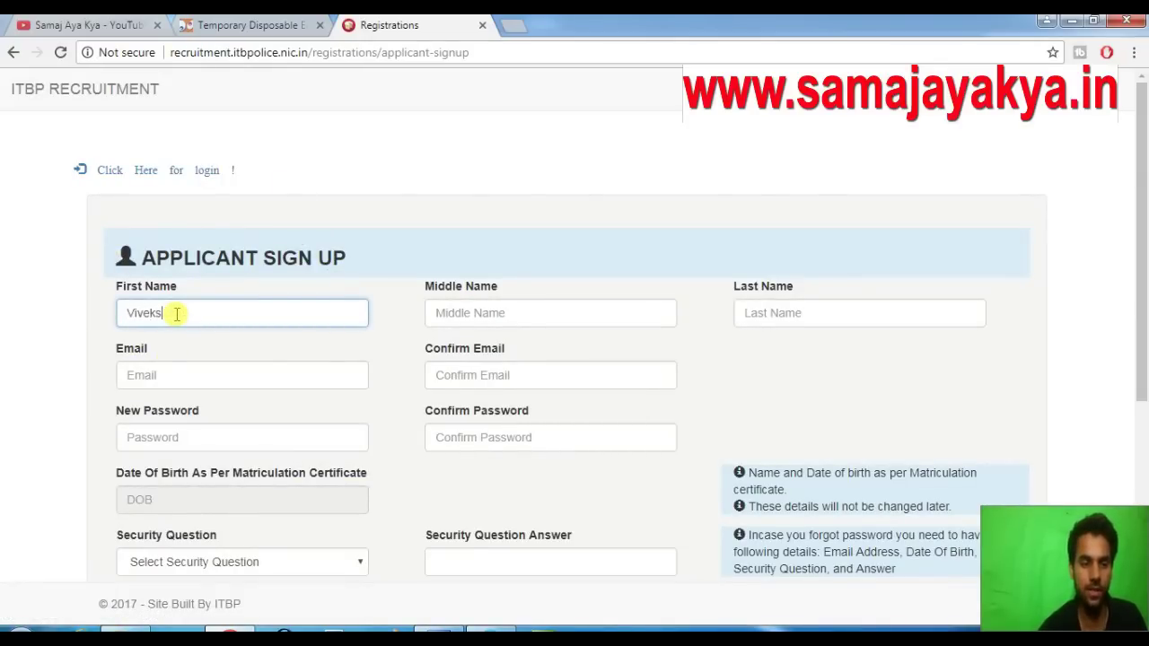
pyautogui.press('Tab')
pyautogui.press('Tab')
pyautogui.press('Tab')
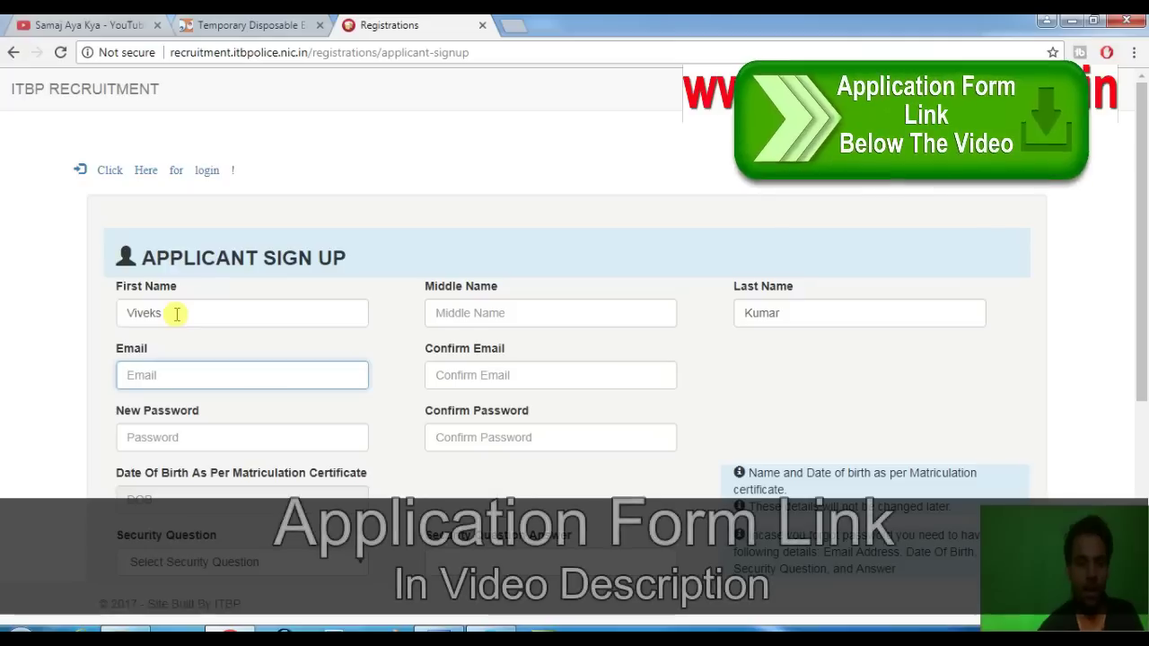
pyautogui.hotkey('ctrl', 'v')
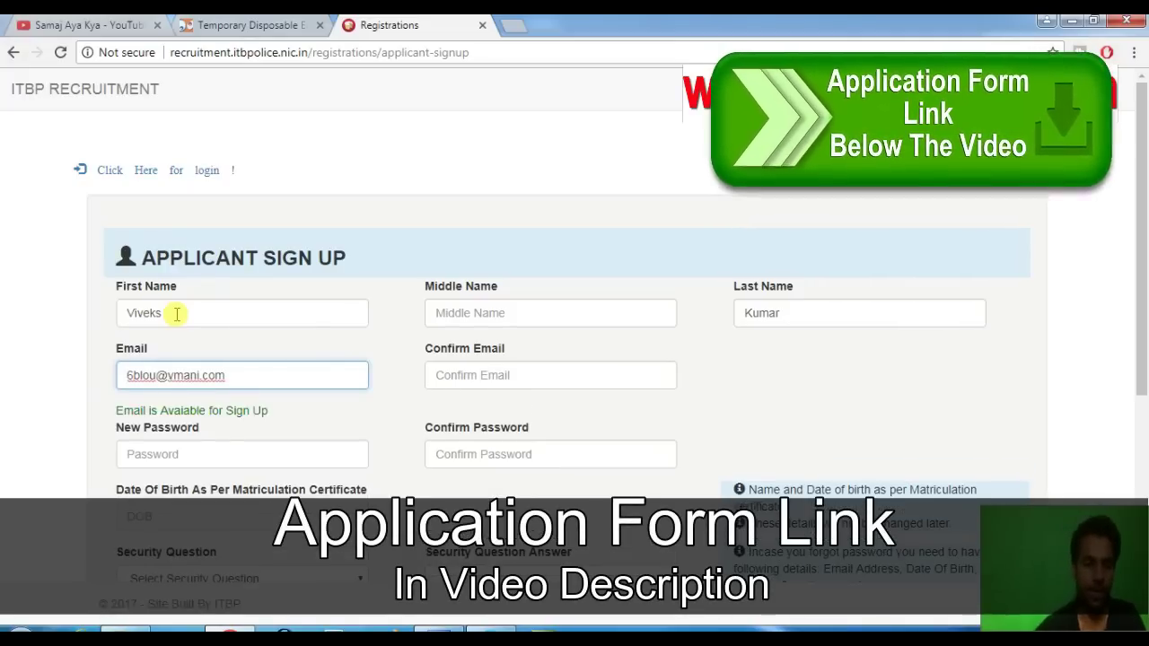
pyautogui.click(486, 381)
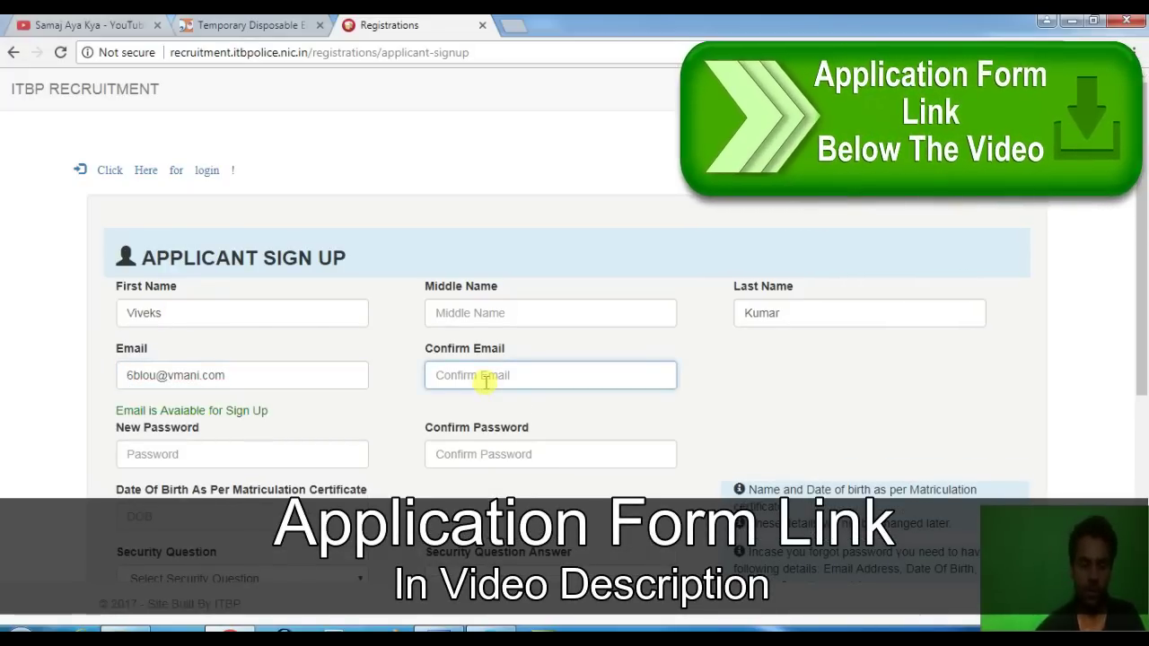
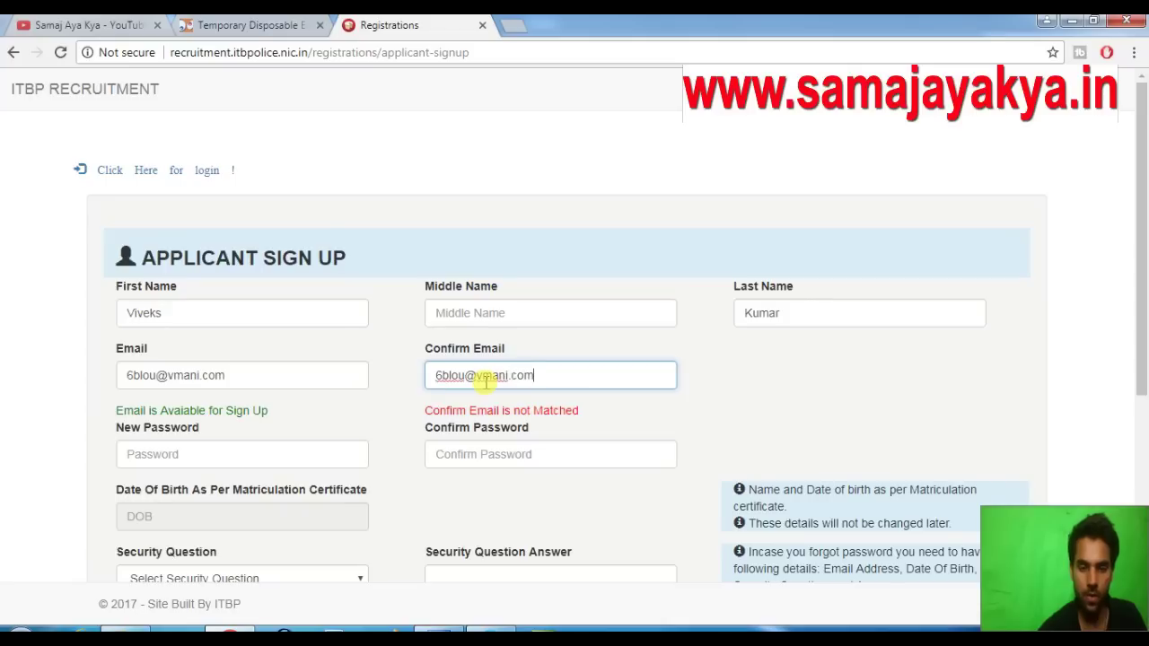
# Fill in the new and confirm password fields, then bring up the Word password note
pyautogui.press('Tab')
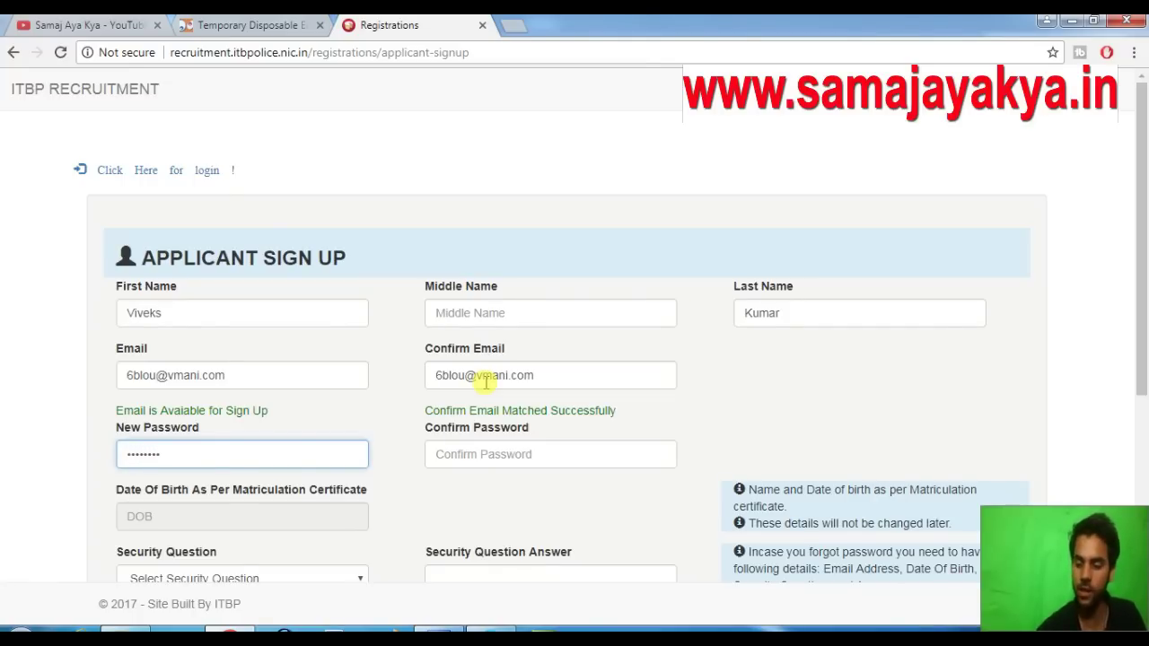
pyautogui.press('Tab')
pyautogui.write('••')
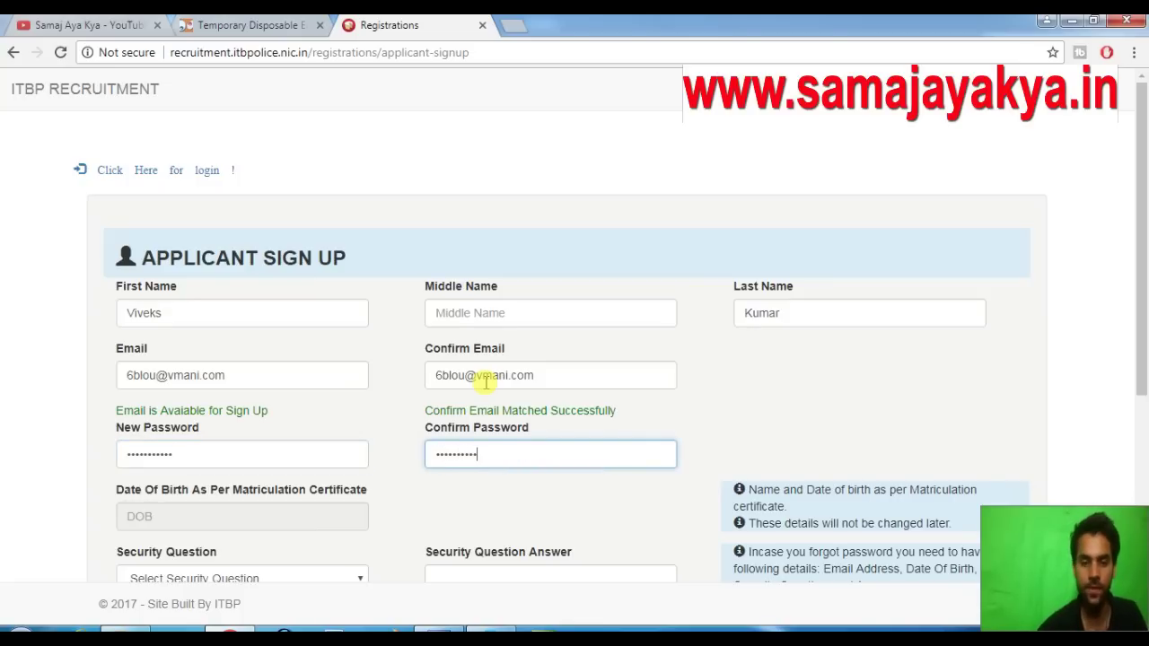
pyautogui.click(447, 628)
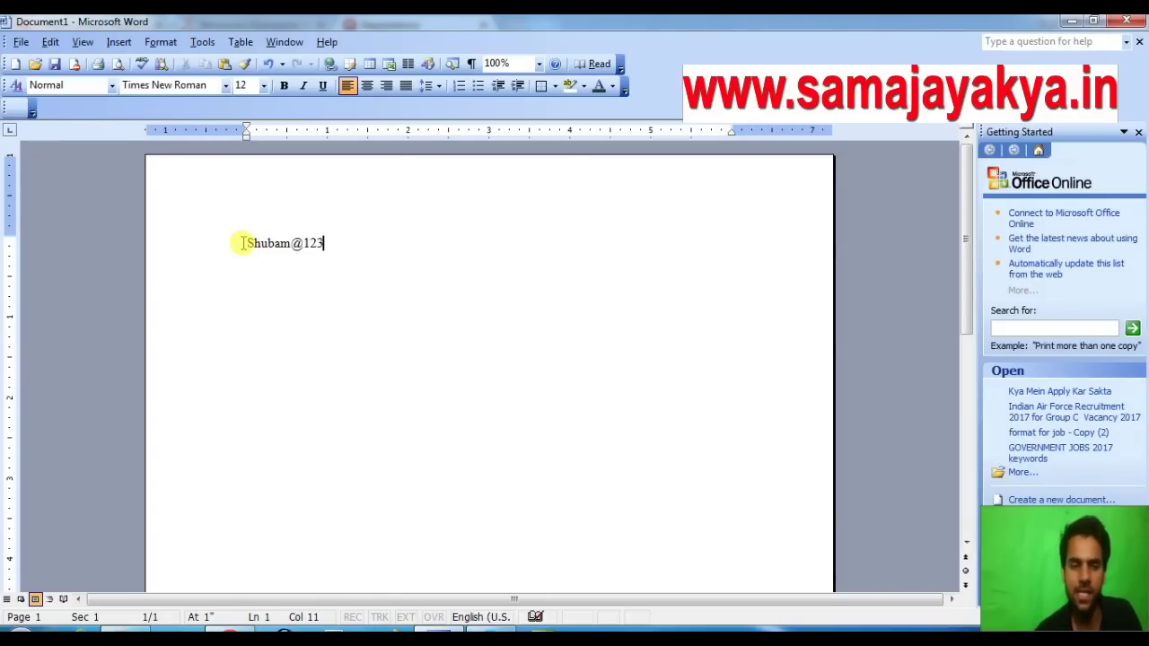
# Check the password noted in the Word document, then return to the Chrome sign-up form
pyautogui.moveTo(247, 243); pyautogui.dragTo(323, 245)
pyautogui.click(325, 246)
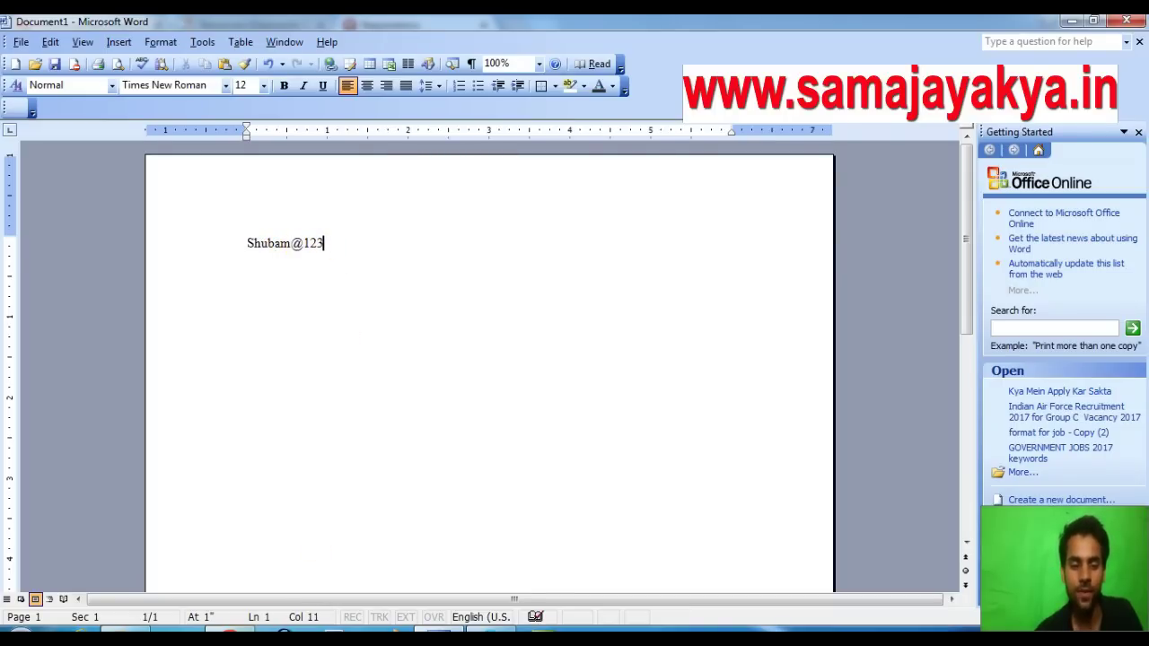
pyautogui.hotkey('alt', 'Tab')
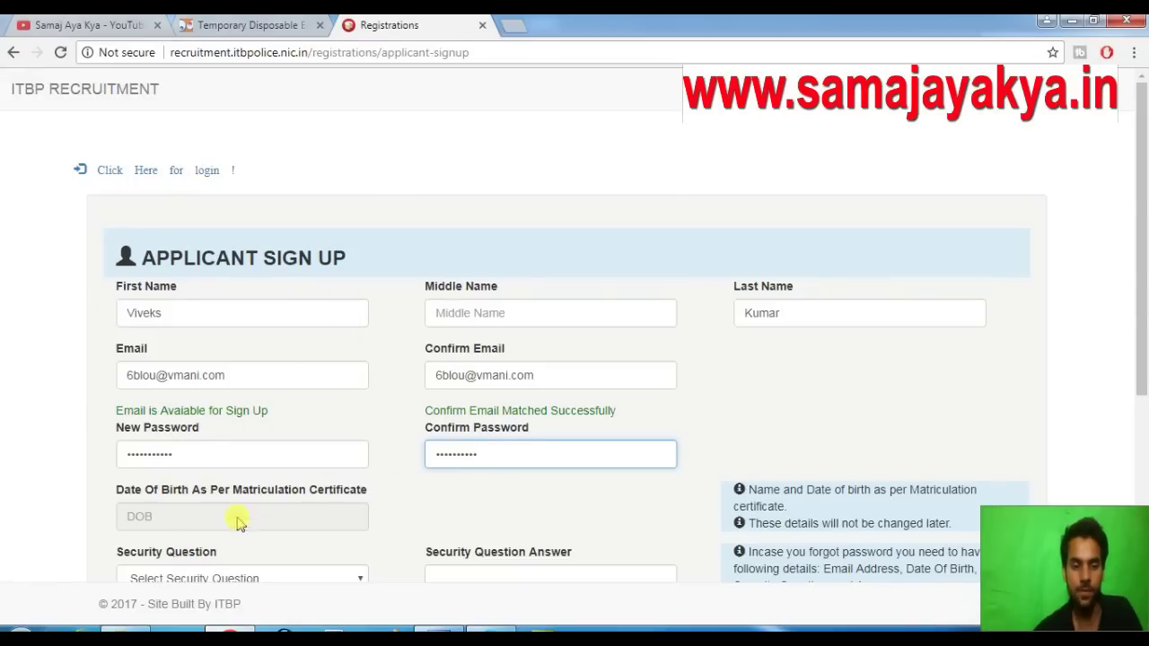
# Set the date of birth to 1 January 1995 in the calendar picker
pyautogui.click(239, 518)
pyautogui.click(198, 329)
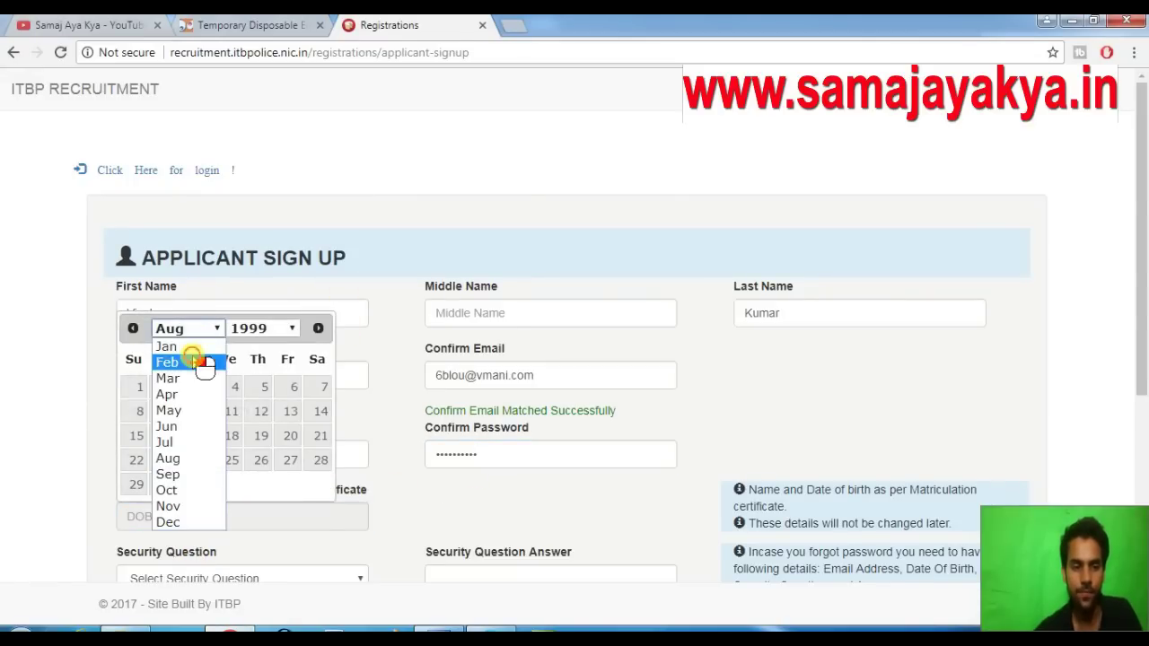
pyautogui.click(180, 346)
pyautogui.click(197, 328)
pyautogui.click(258, 329)
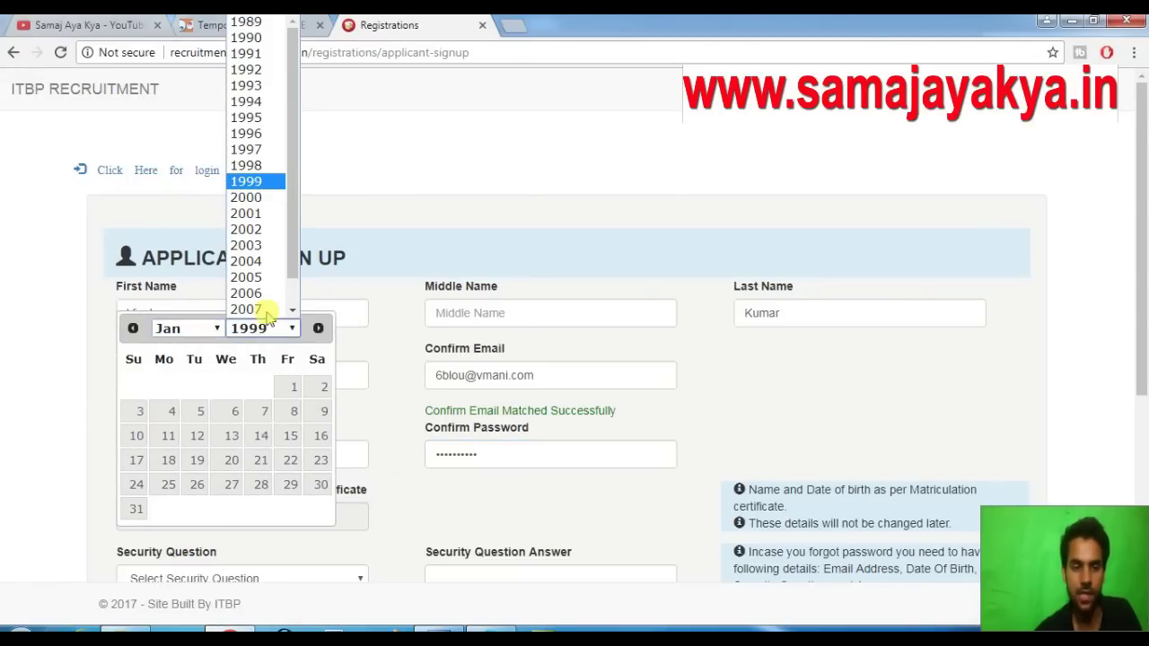
pyautogui.click(267, 118)
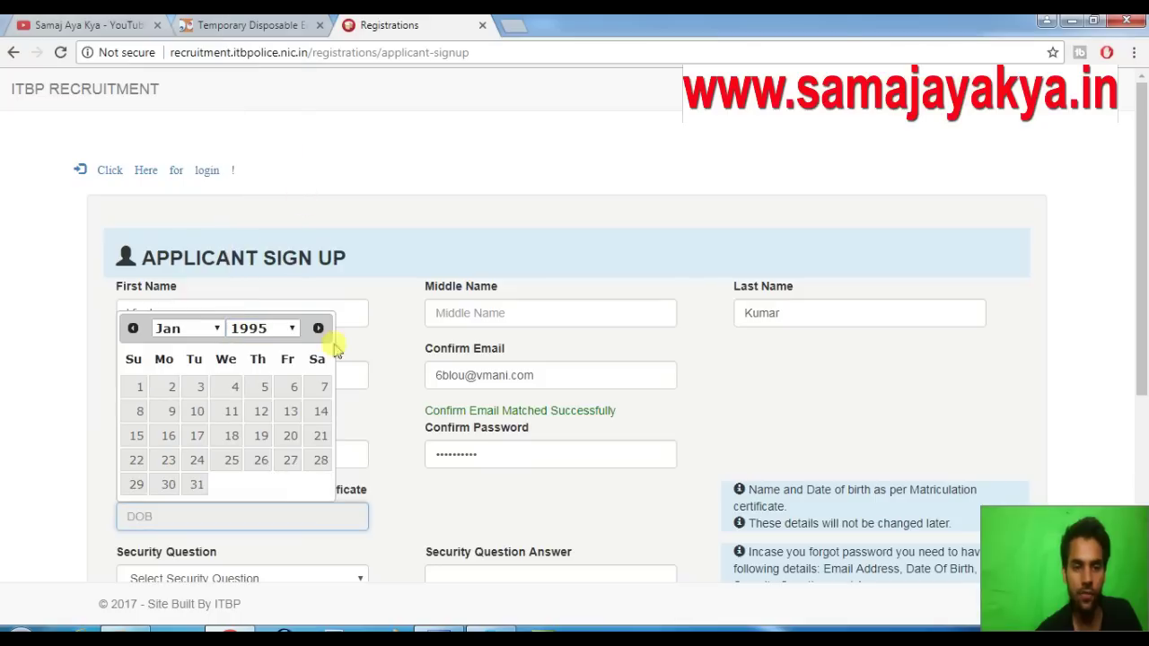
pyautogui.click(139, 386)
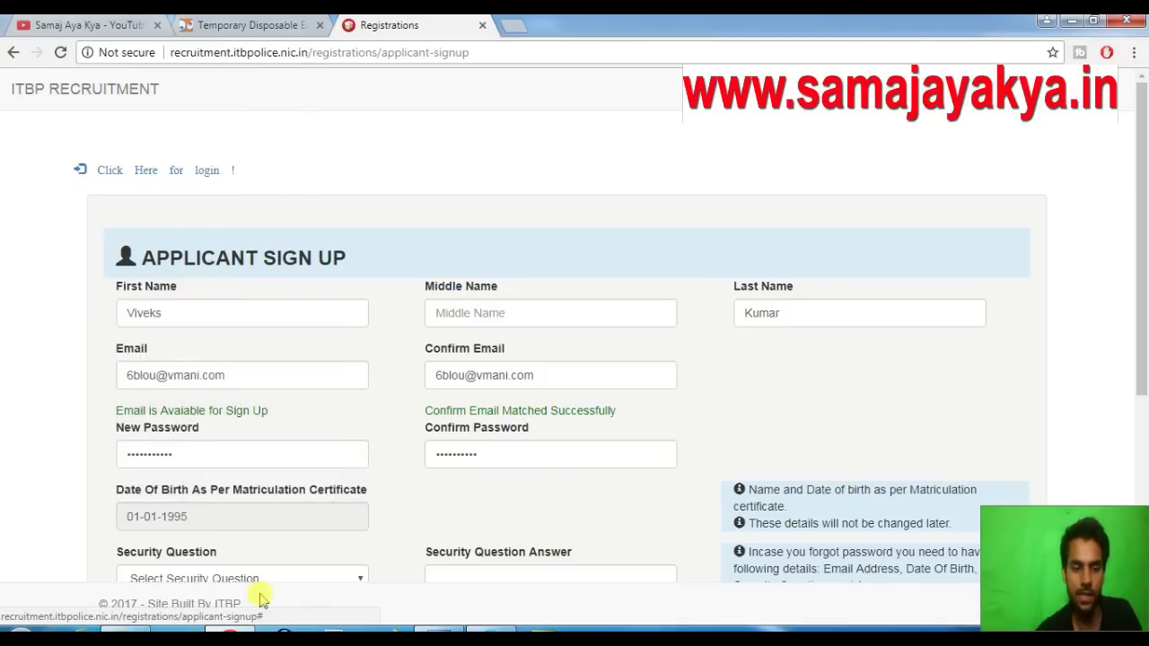
# Choose 'Which is your favourite movie' as the security question and enter its answer
pyautogui.scroll(-2, 261, 599)
pyautogui.click(269, 494)
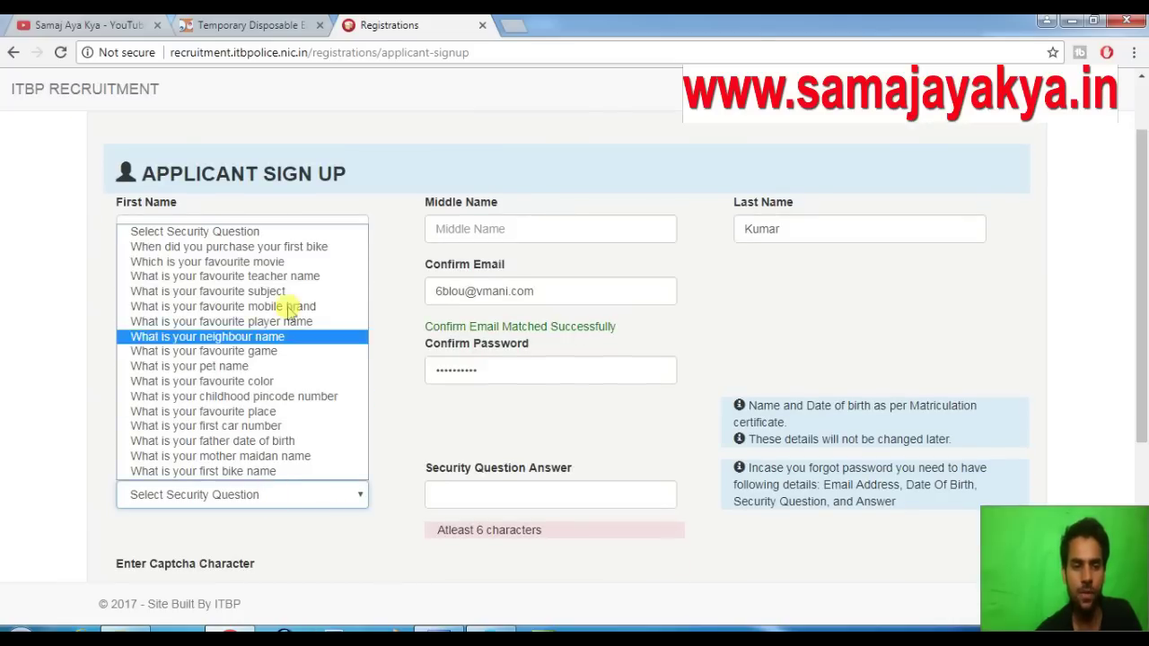
pyautogui.click(308, 261)
pyautogui.click(484, 500)
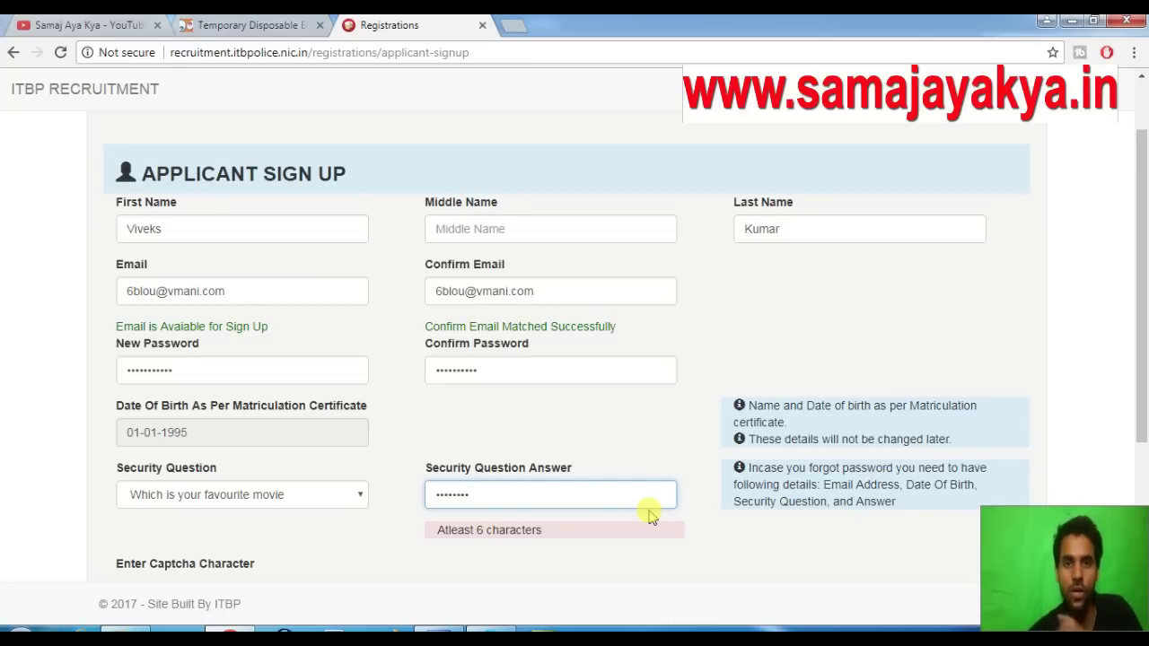
# Enter the captcha characters shown below the form
pyautogui.scroll(-2, 357, 499)
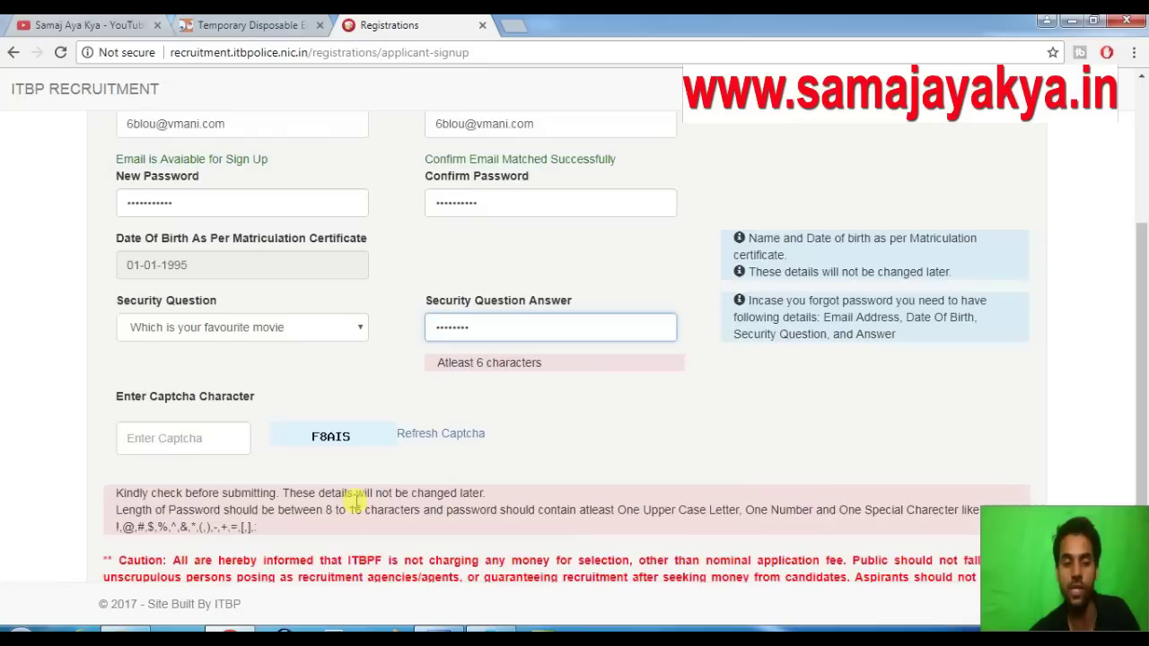
pyautogui.click(215, 445)
pyautogui.write('F8AIS')
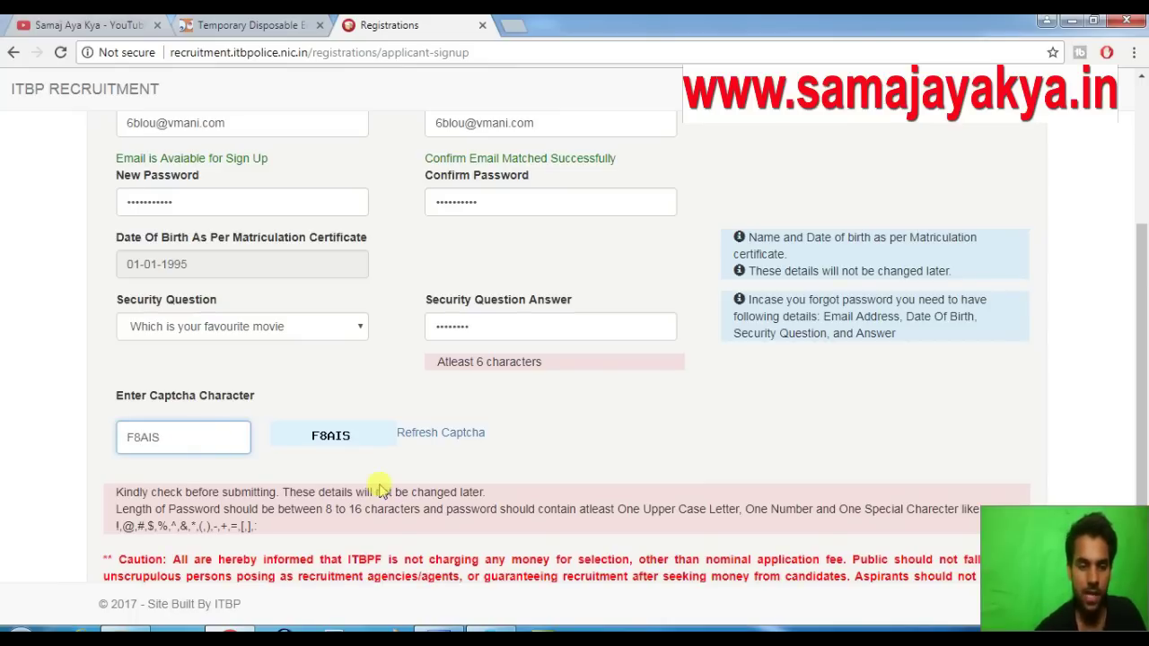
pyautogui.scroll(-3, 513, 456)
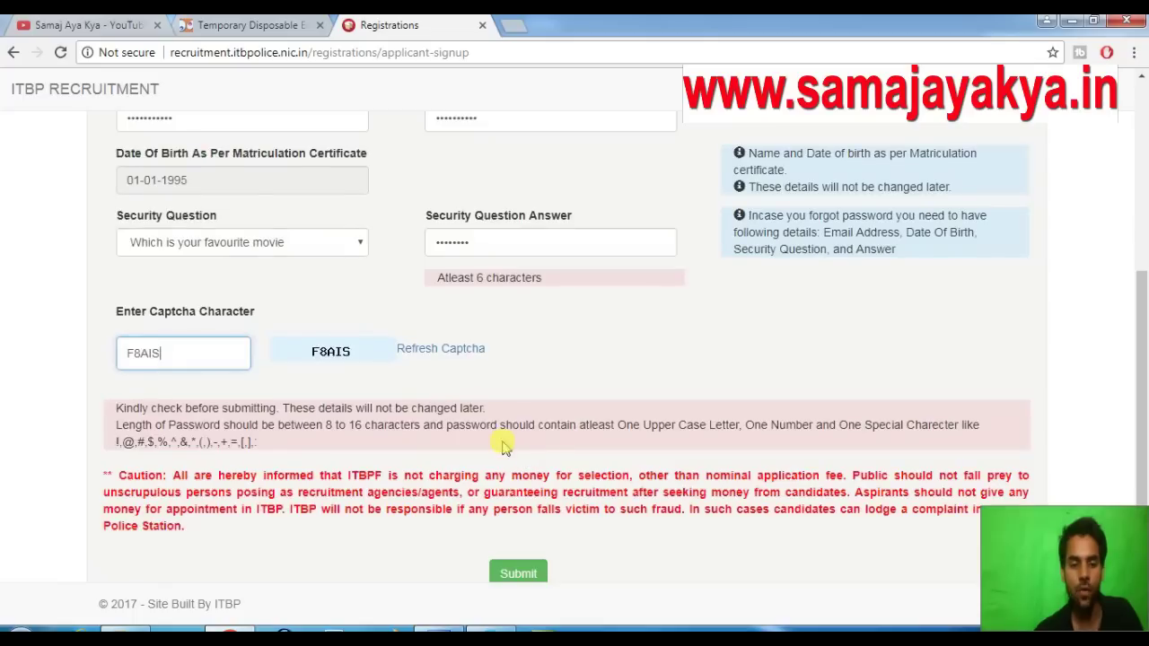
# Submit, dismiss the password mismatch alert, and retype the new and confirm passwords
pyautogui.click(513, 532)
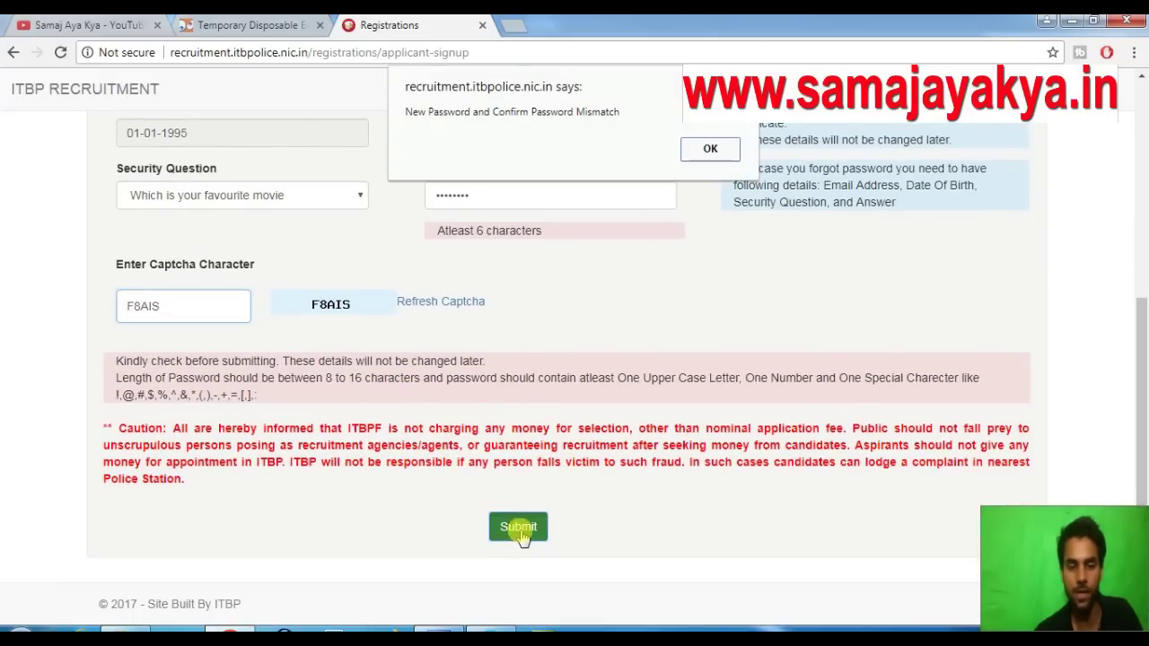
pyautogui.click(709, 152)
pyautogui.scroll(3, 221, 205)
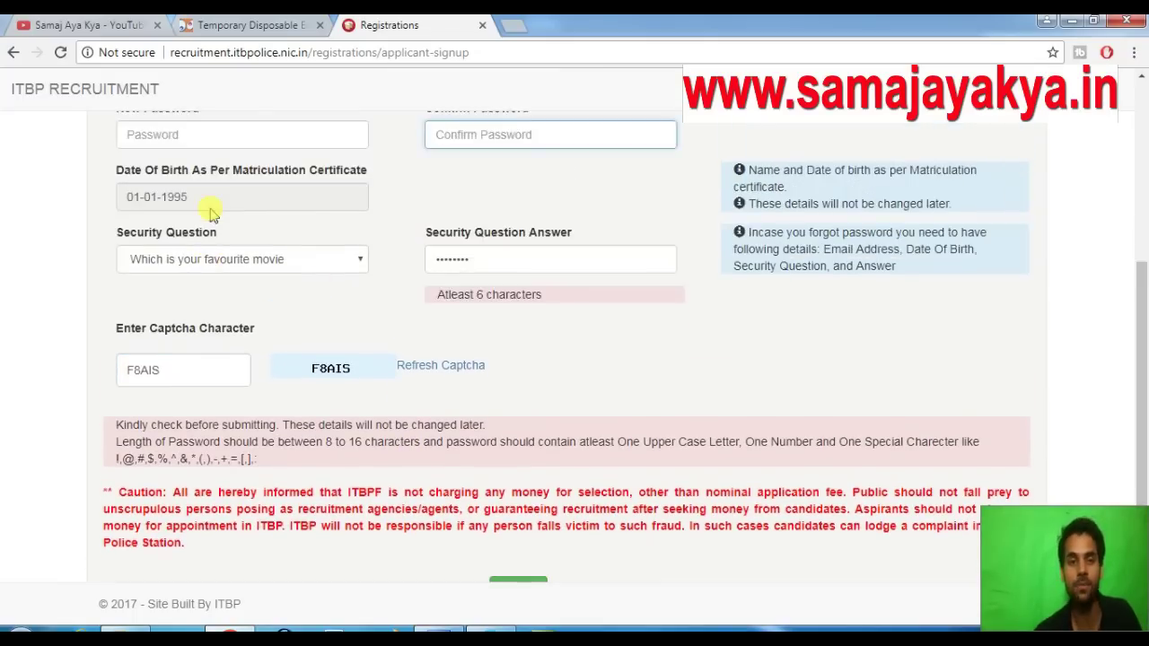
pyautogui.click(203, 338)
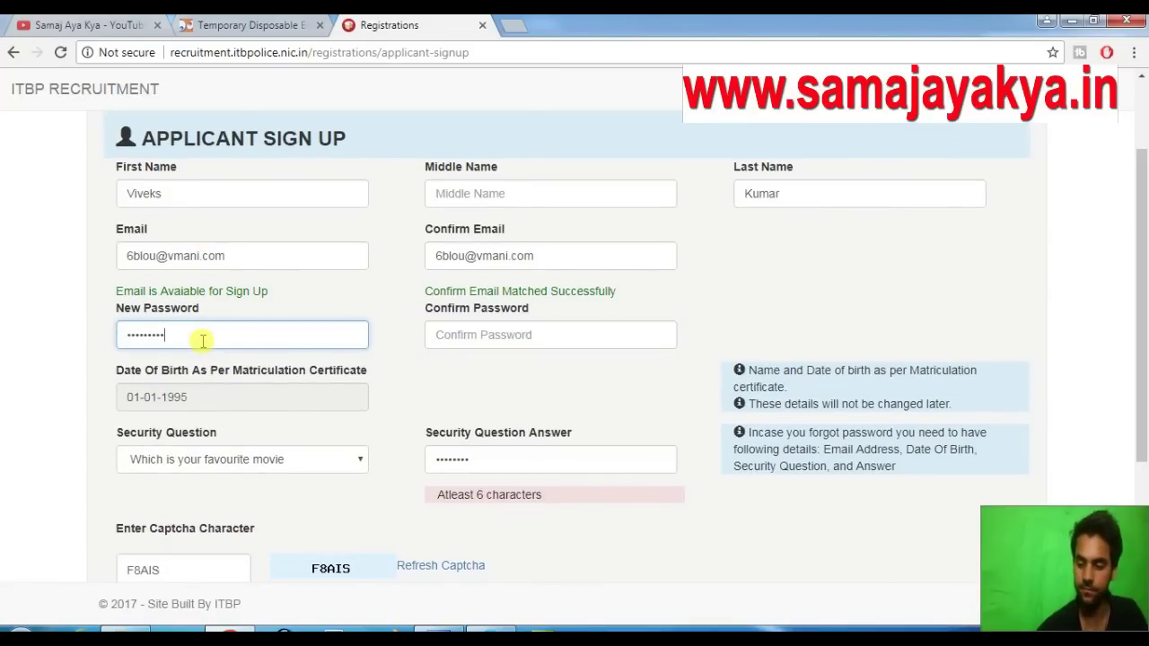
pyautogui.press('Tab')
pyautogui.write('a')
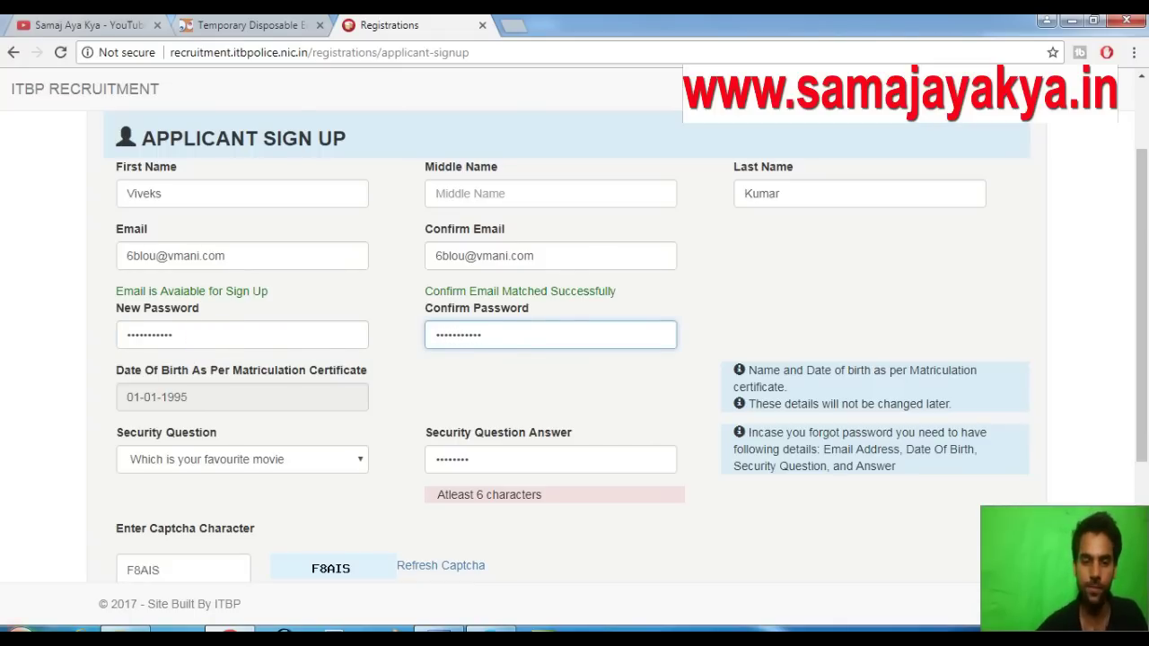
# Resubmit the corrected sign-up form and check the Crazymailing inbox for the activation mail
pyautogui.scroll(-3, 421, 539)
pyautogui.click(528, 530)
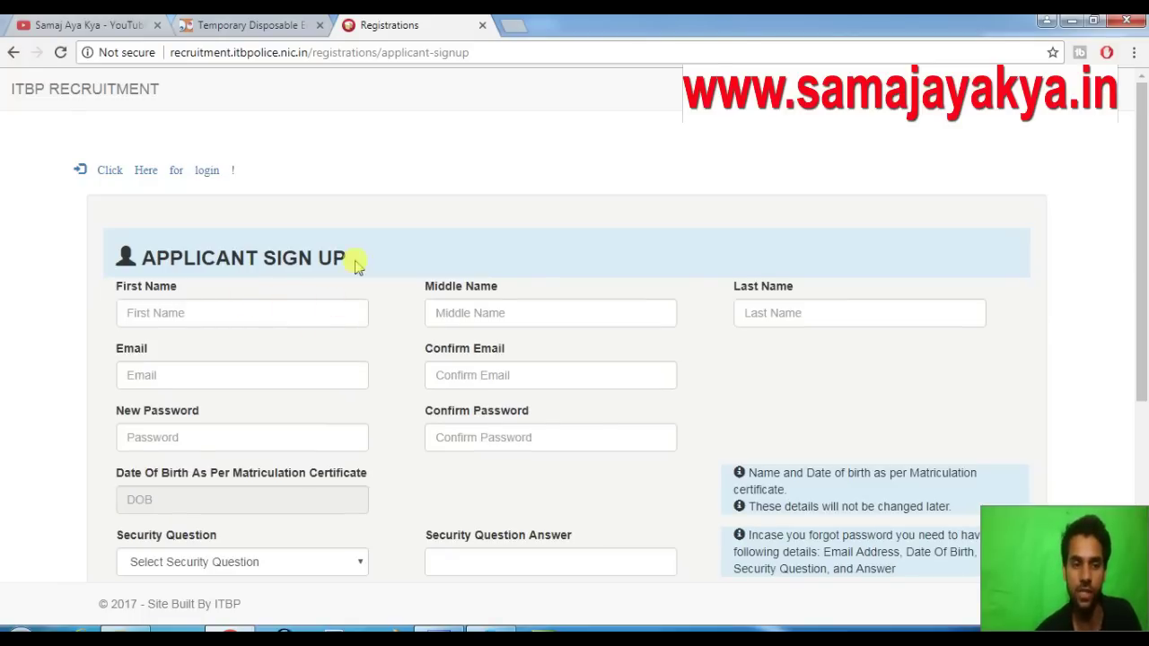
pyautogui.click(253, 27)
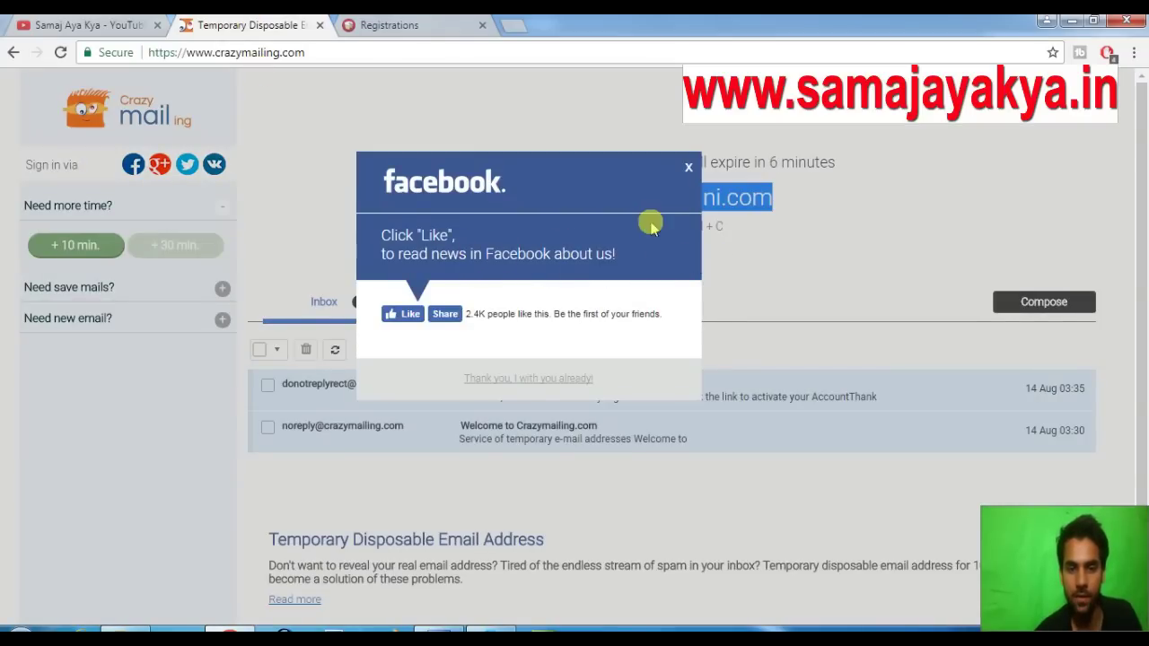
# Close the Facebook popup, open the ITBP Registration Mail and follow its account activation link
pyautogui.click(686, 167)
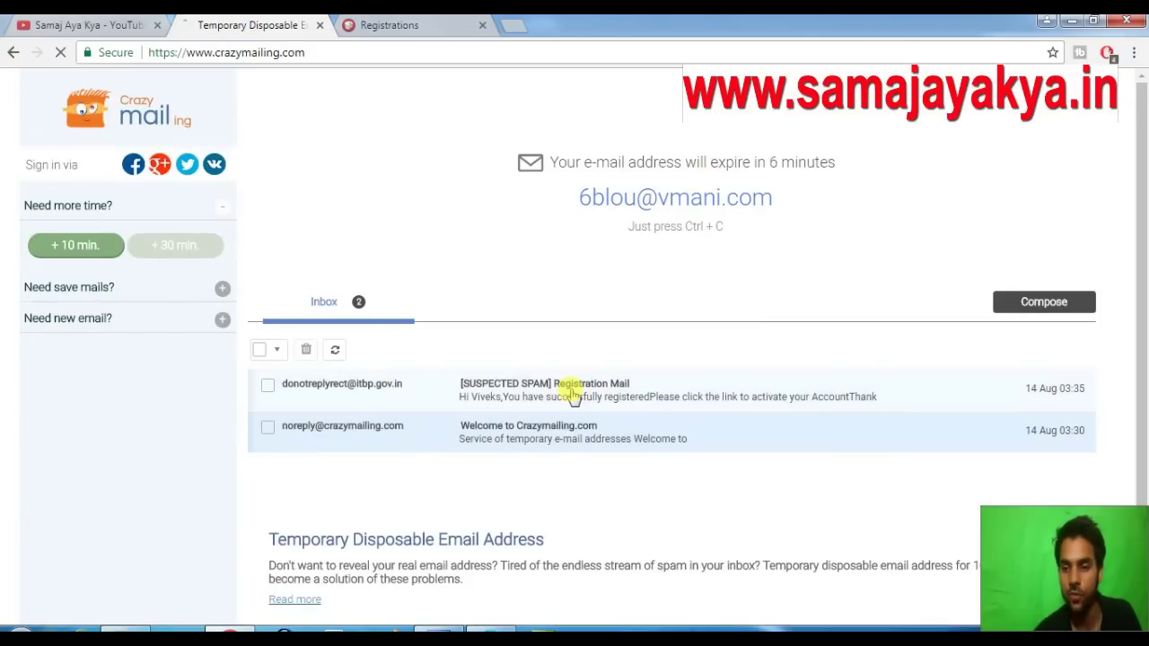
pyautogui.click(572, 386)
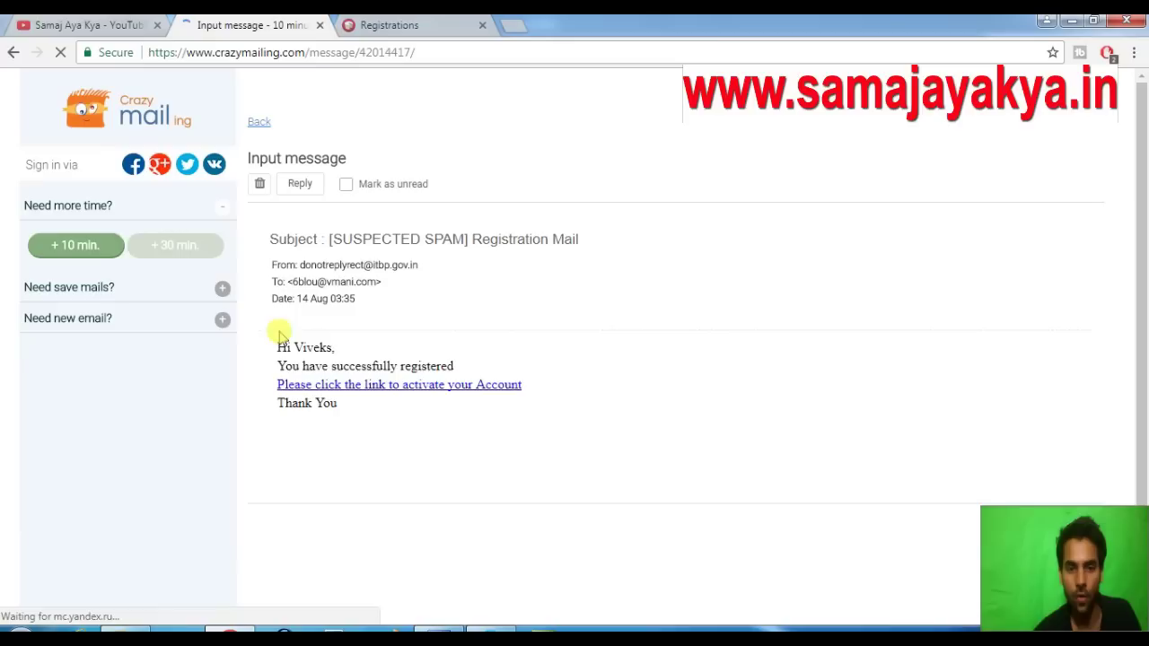
pyautogui.click(449, 387)
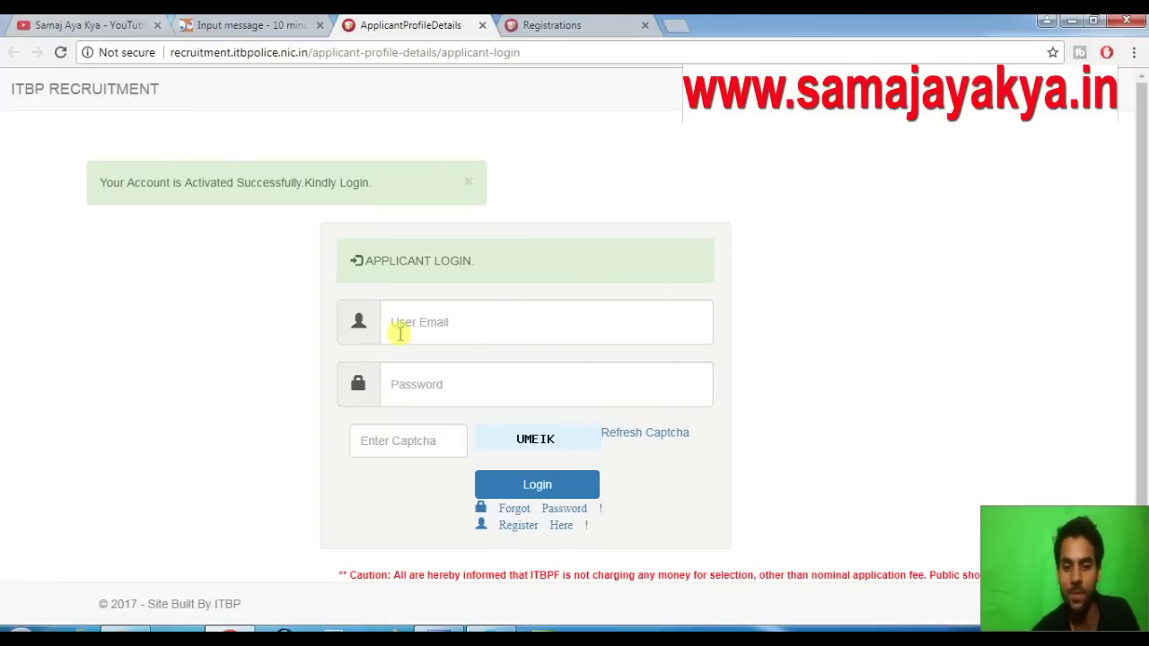
# Log in with the pasted registered e-mail, the password and the displayed captcha
pyautogui.click(544, 343)
pyautogui.hotkey('ctrl', 'v')
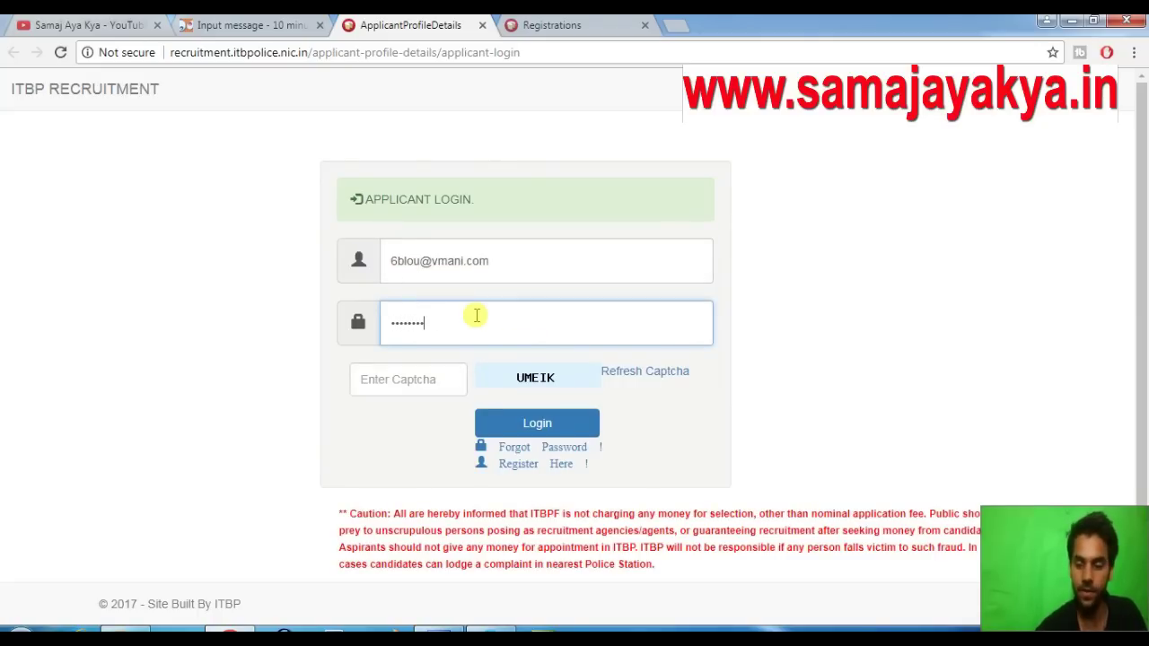
pyautogui.click(429, 377)
pyautogui.write('UM')
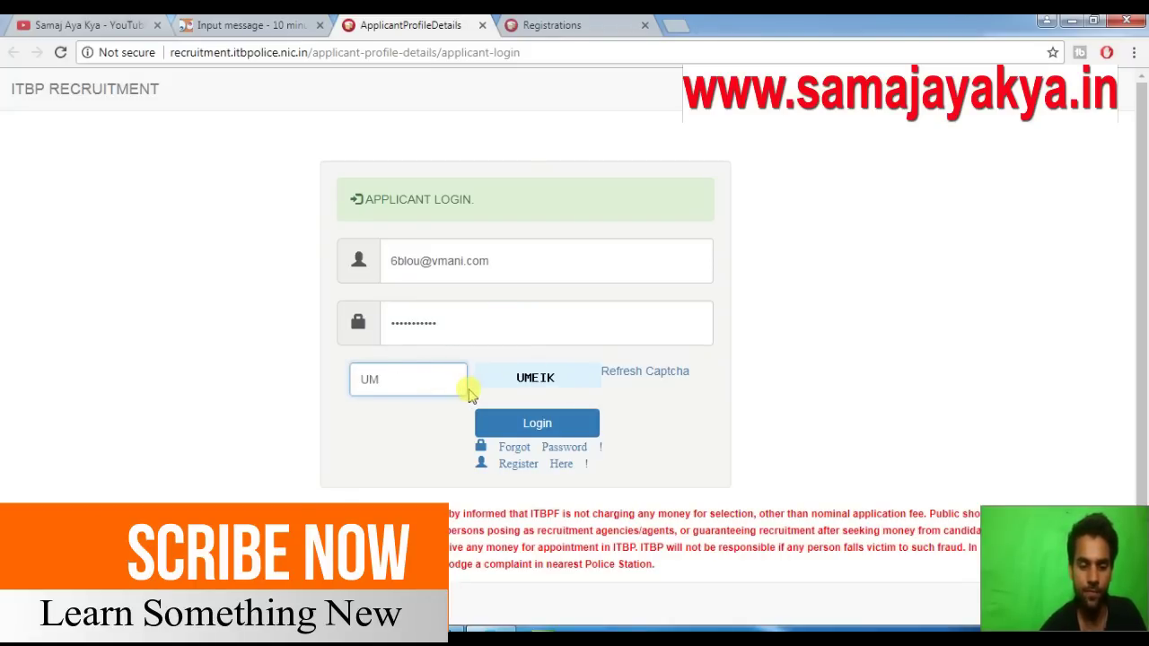
pyautogui.write('EIK')
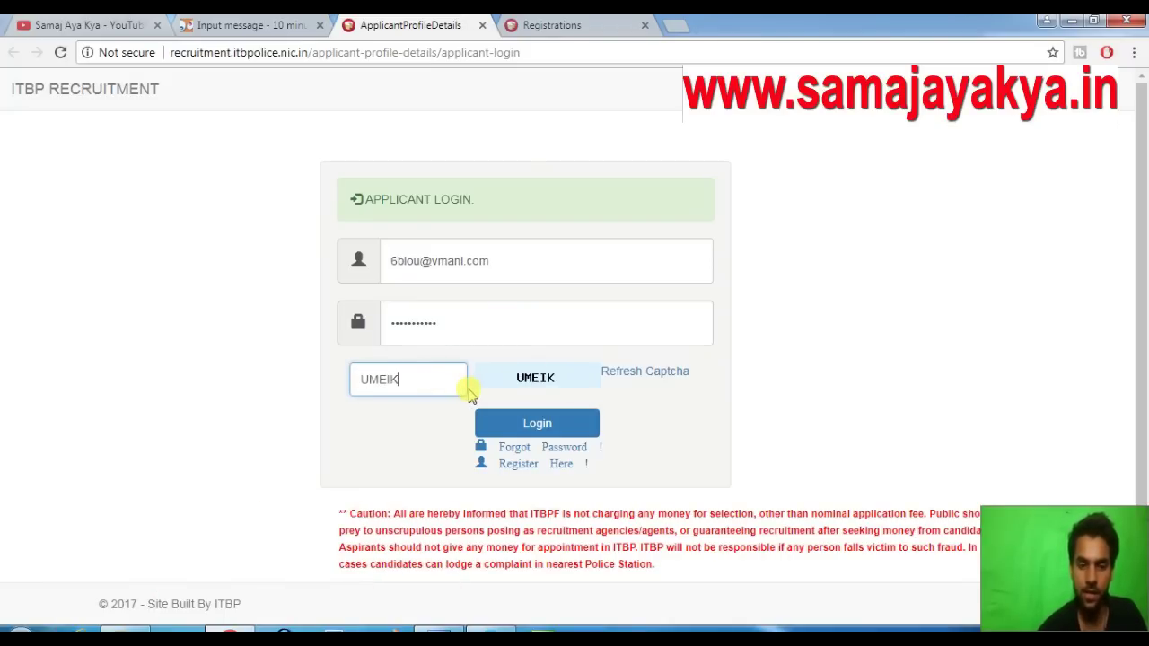
pyautogui.click(569, 430)
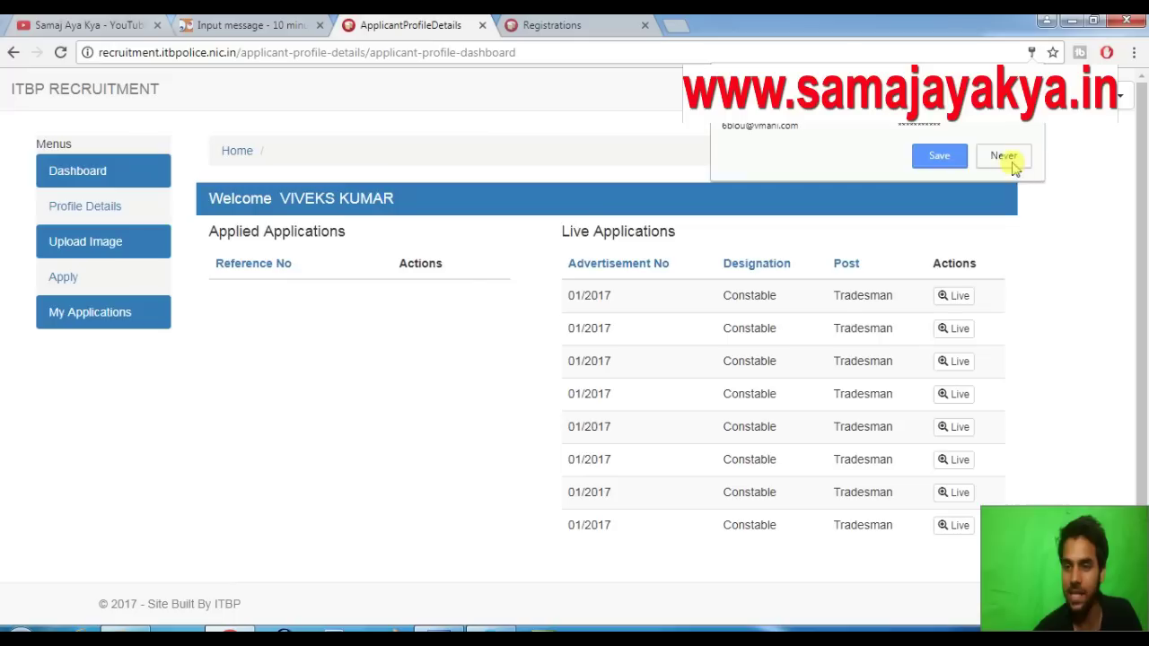
# Decline Chrome's password save, then open Upload Image for the Washerman post from Apply
pyautogui.click(1004, 157)
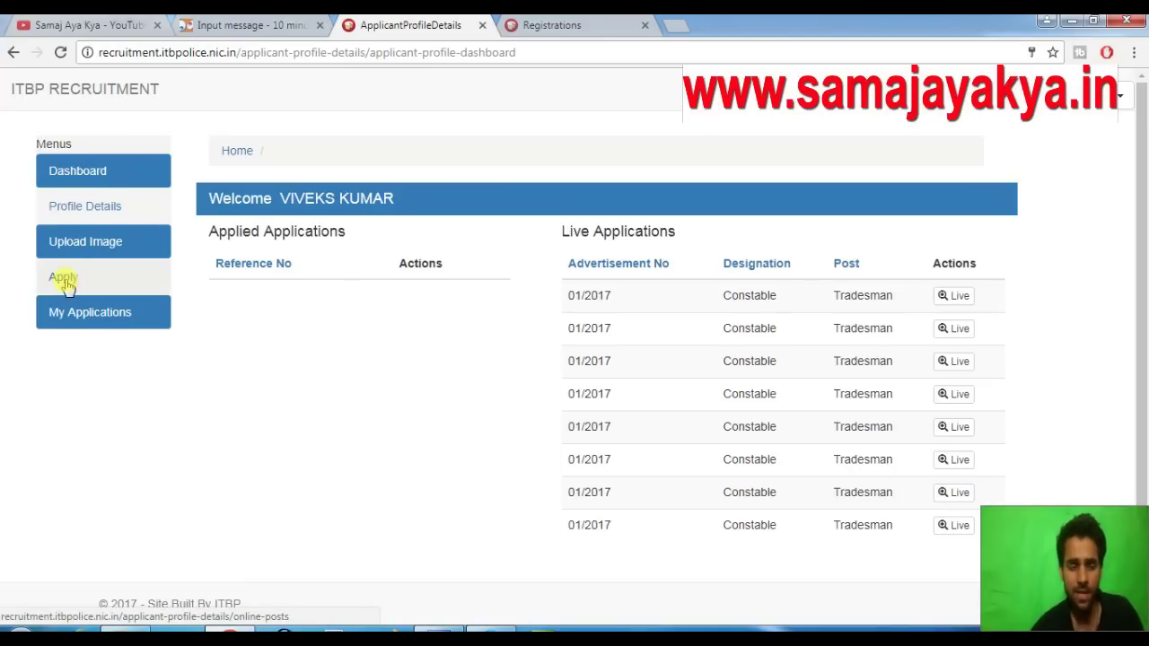
pyautogui.click(65, 282)
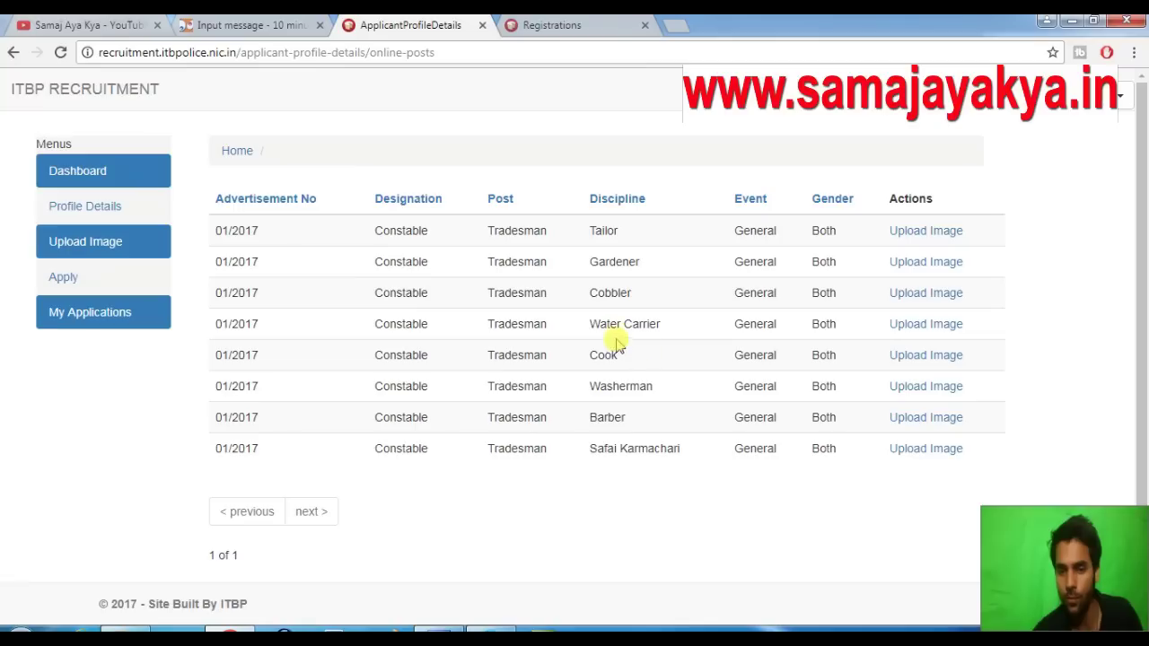
pyautogui.click(924, 388)
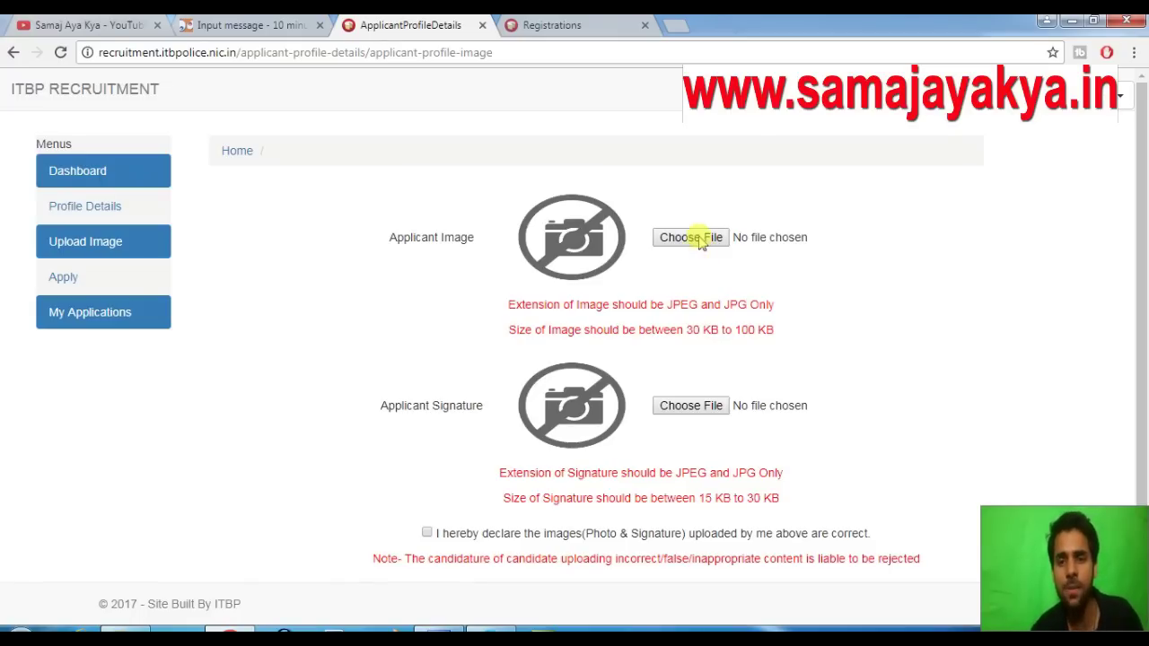
# Select the 49 KB photo from the test folder on drive D: for the photo slot
pyautogui.click(699, 239)
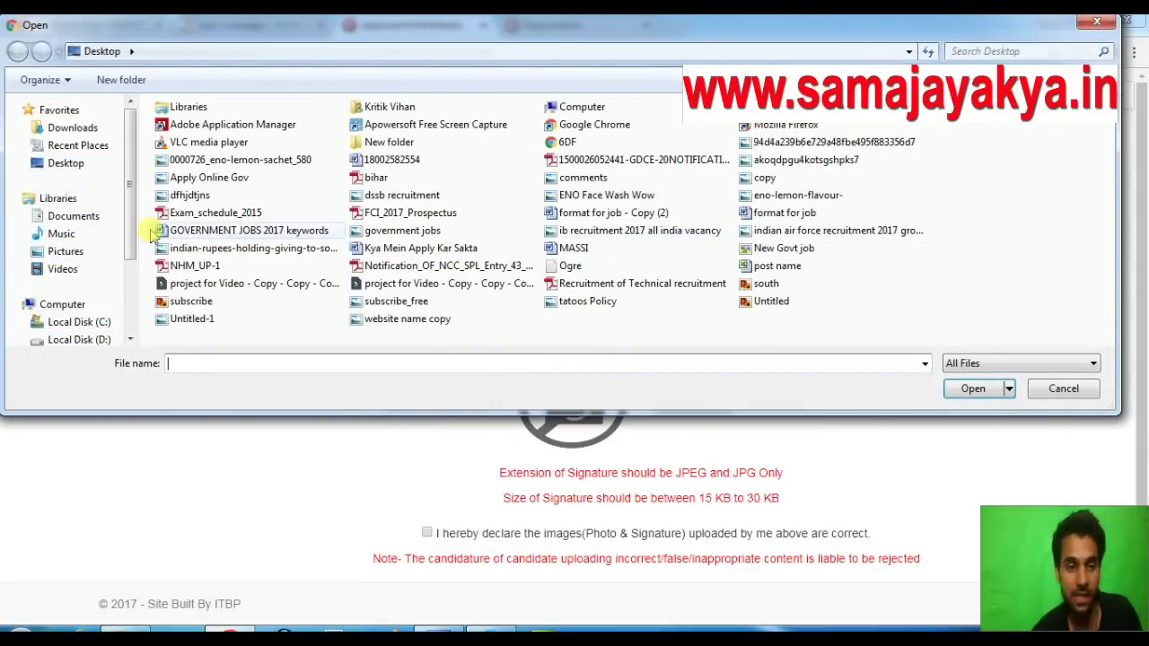
pyautogui.click(66, 252)
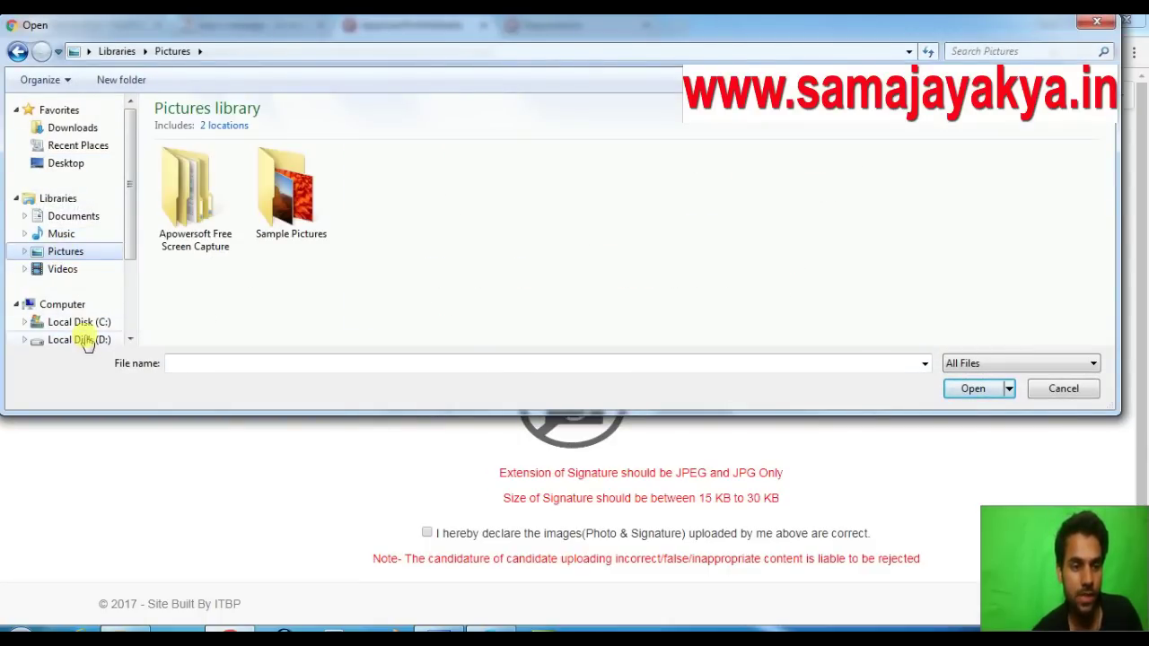
pyautogui.click(88, 340)
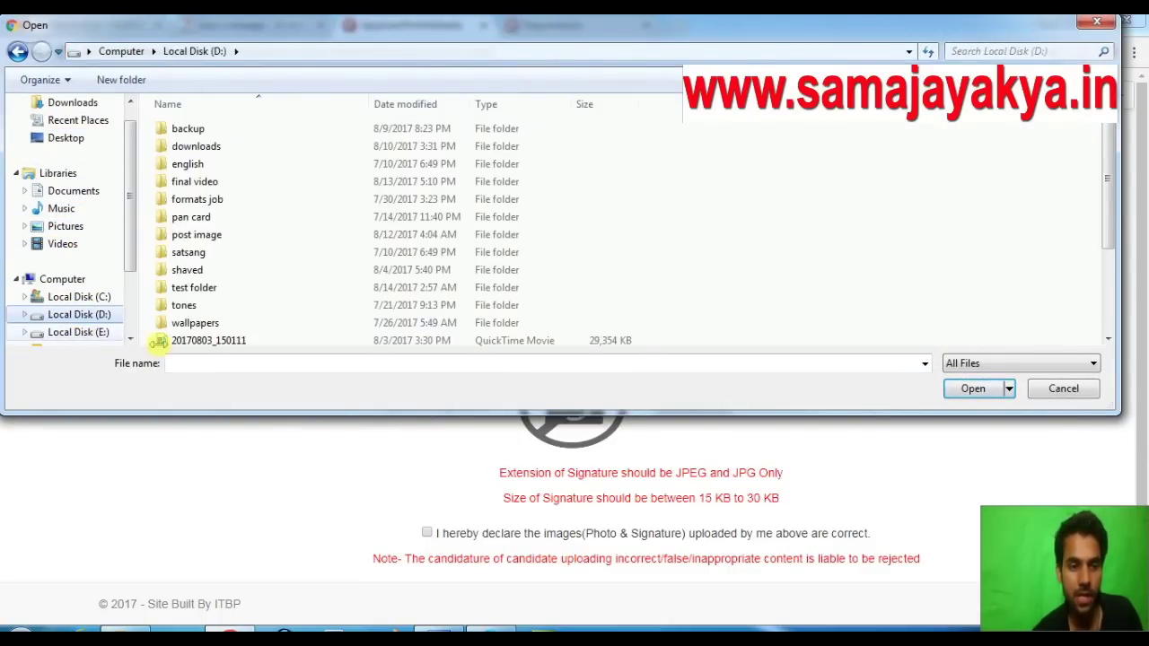
pyautogui.doubleClick(201, 291)
pyautogui.click(860, 146)
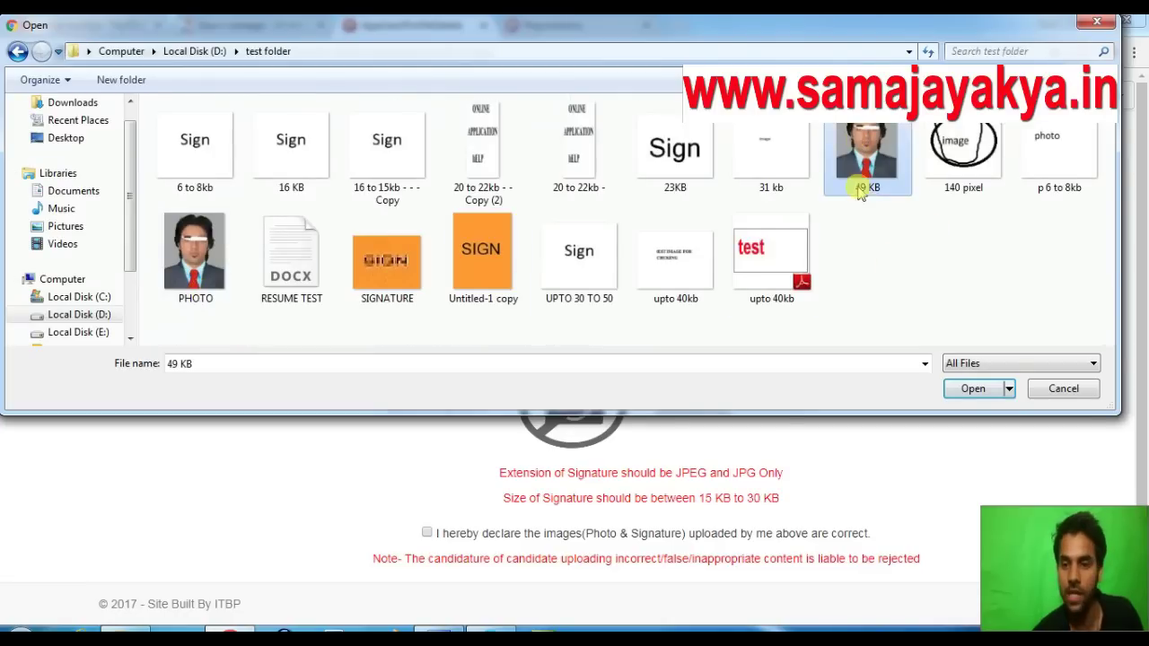
pyautogui.click(971, 388)
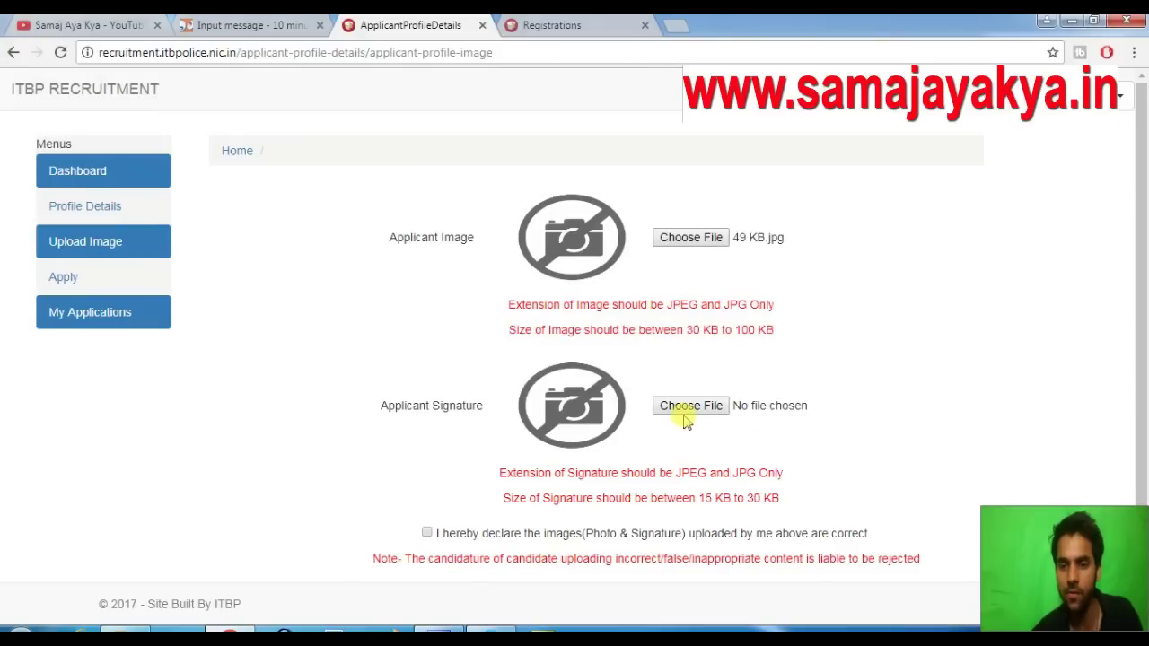
# Attach 23KB.jpg as the signature, tick the declaration and submit both images
pyautogui.click(691, 406)
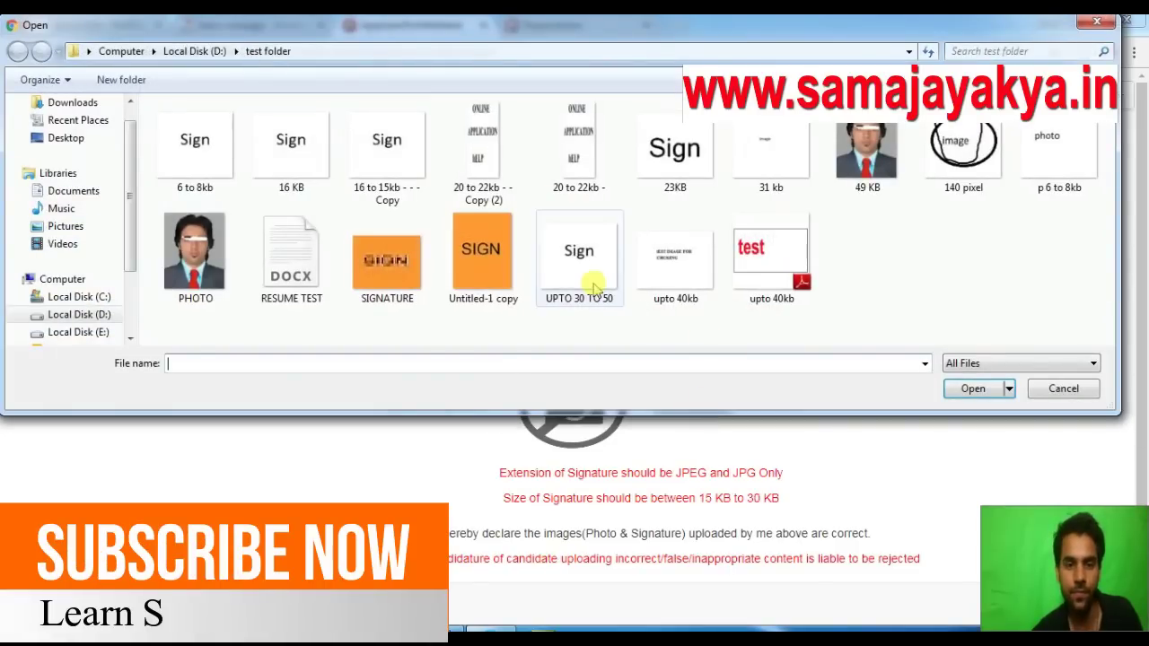
pyautogui.click(681, 154)
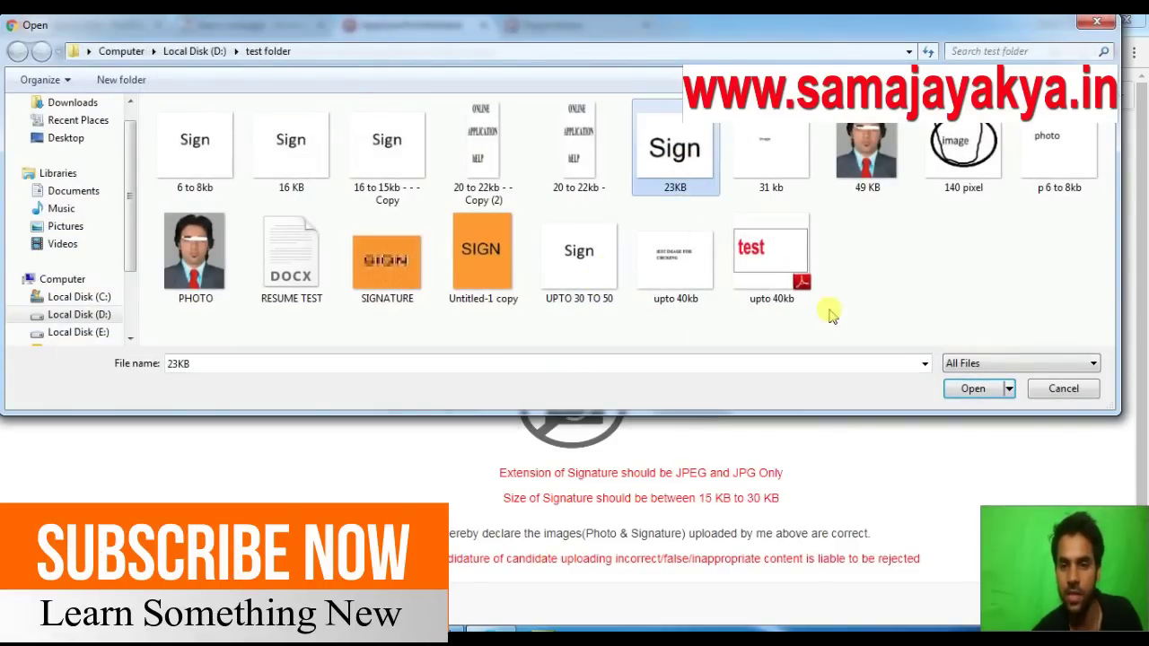
pyautogui.click(973, 388)
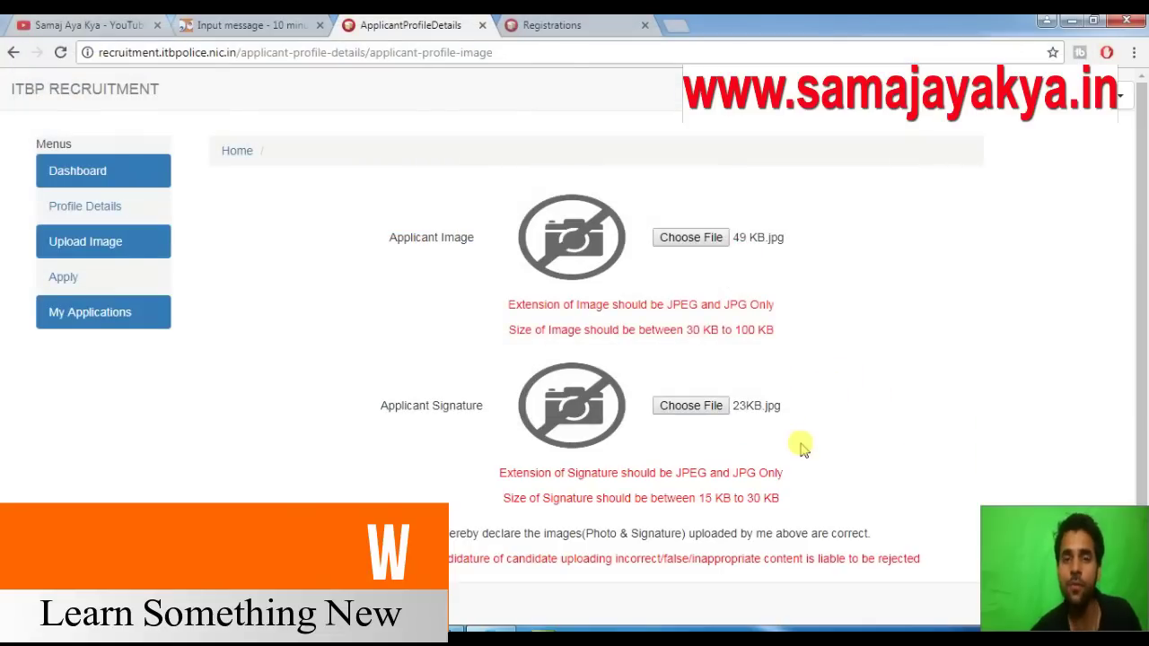
pyautogui.scroll(-2, 803, 440)
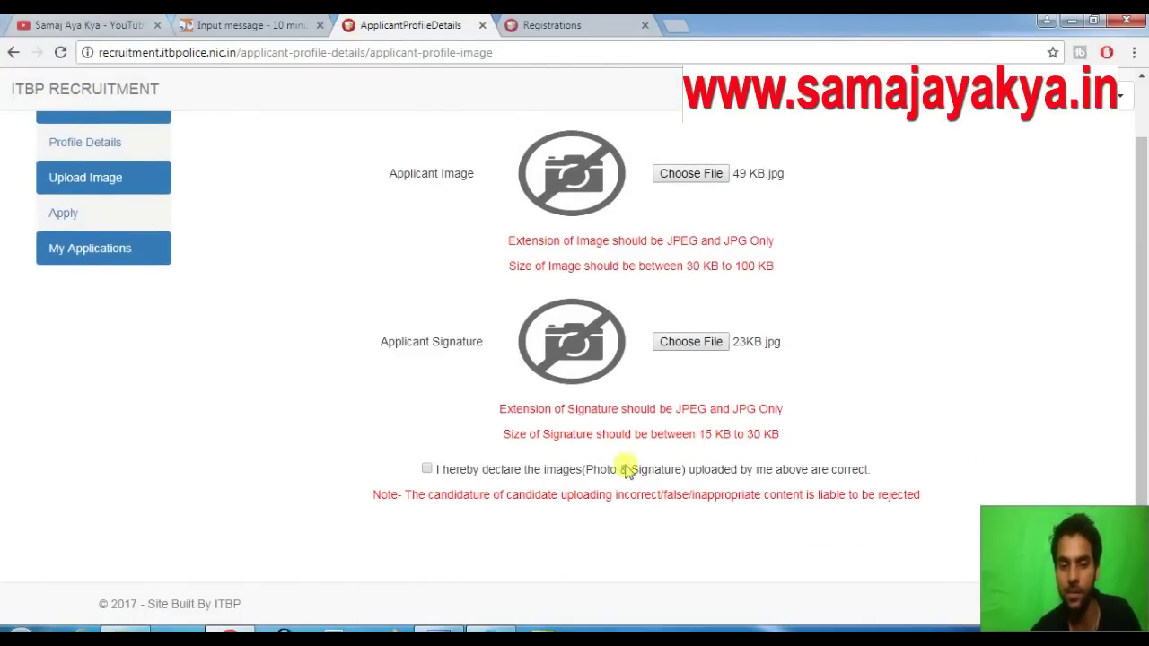
pyautogui.click(427, 469)
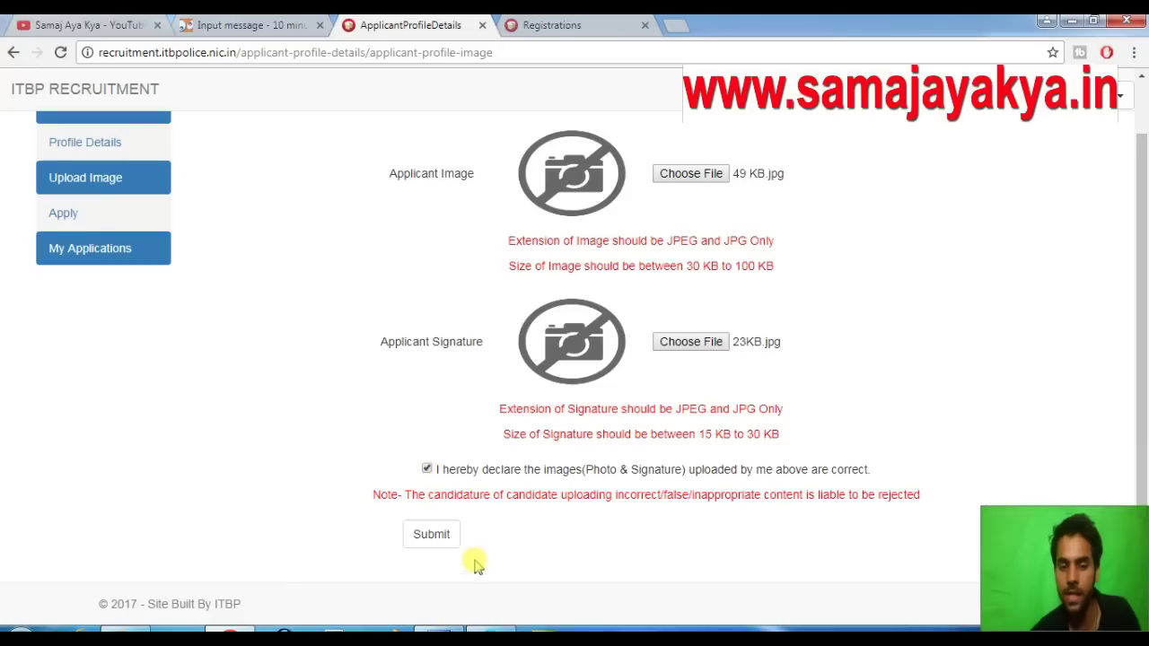
pyautogui.click(423, 543)
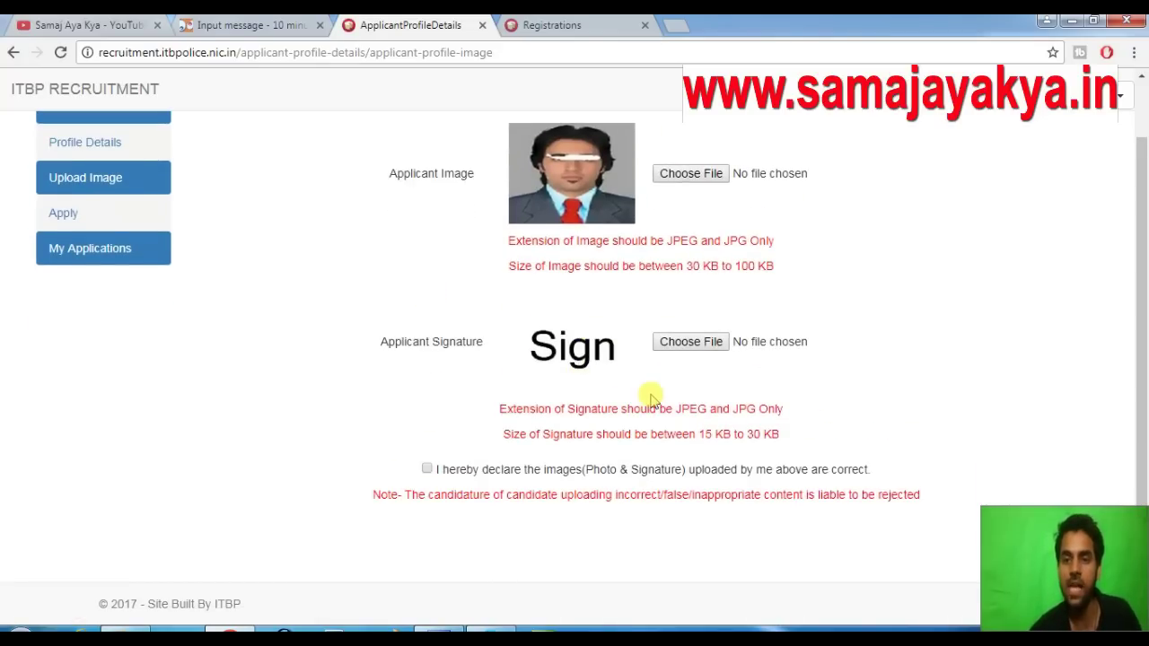
pyautogui.scroll(1, 652, 397)
pyautogui.scroll(2, 651, 397)
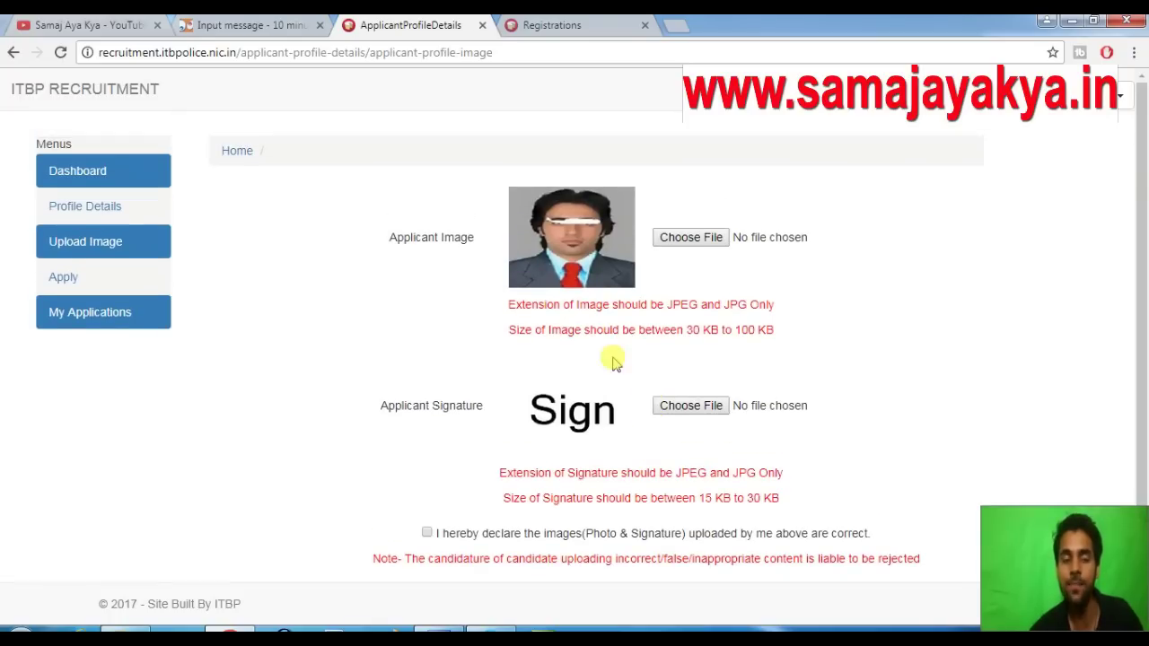
# Go to the Apply posts page, then open the Profile Details form
pyautogui.click(56, 280)
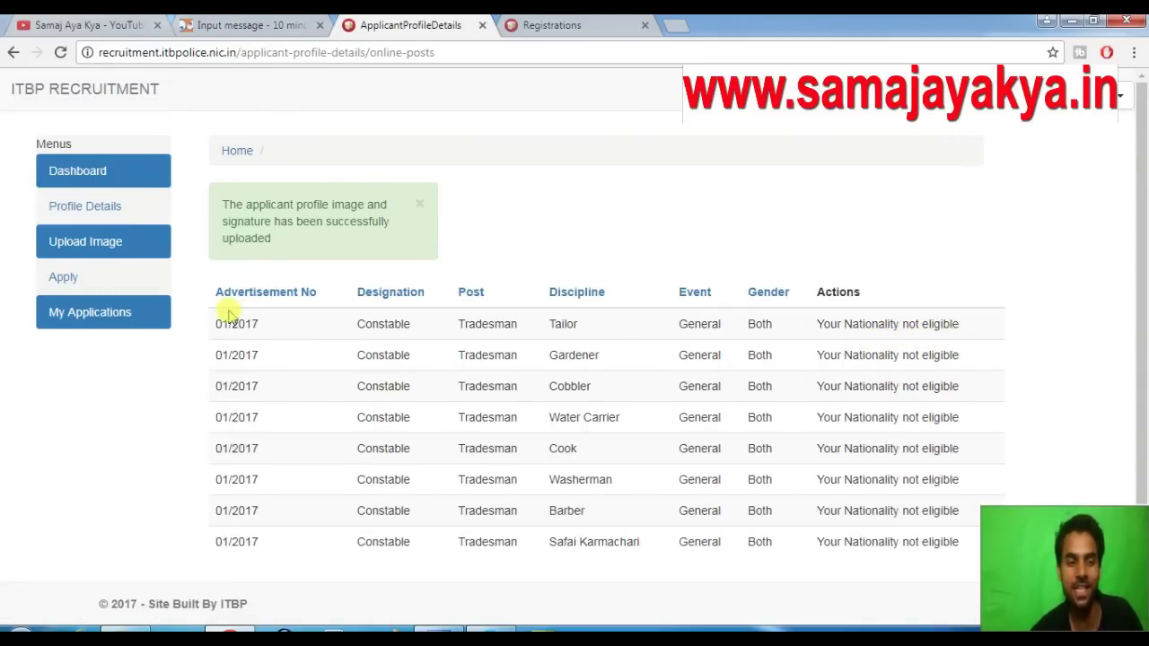
pyautogui.click(93, 206)
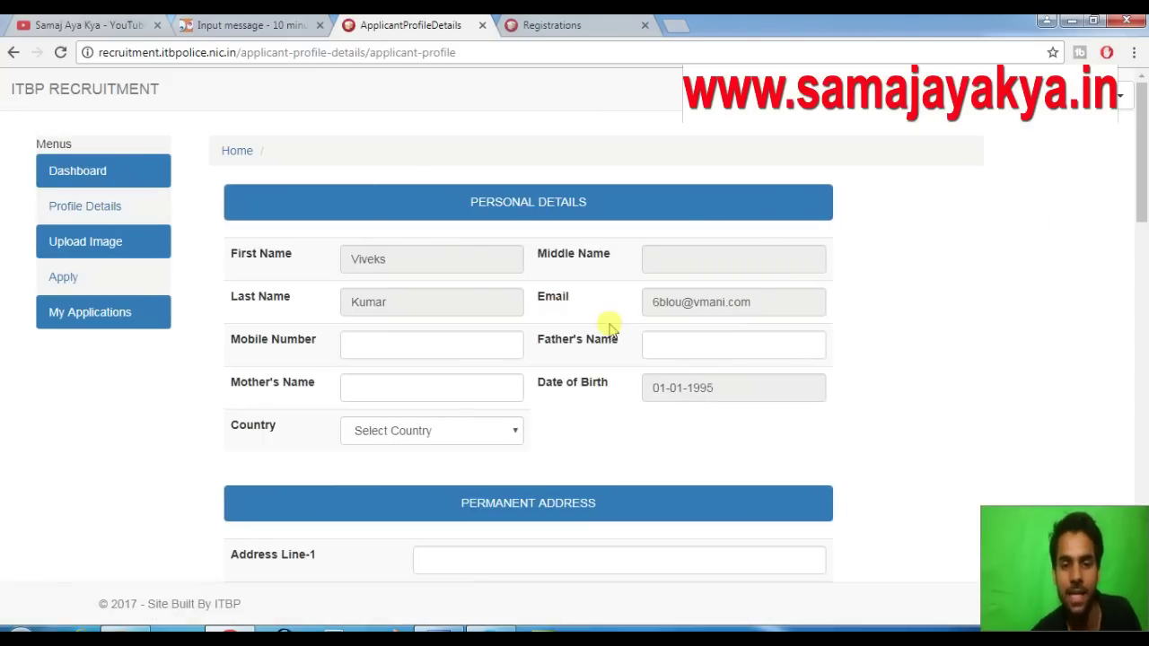
# Enter the applicant's mobile number and parents' names, and select INDIA as the country
pyautogui.click(444, 349)
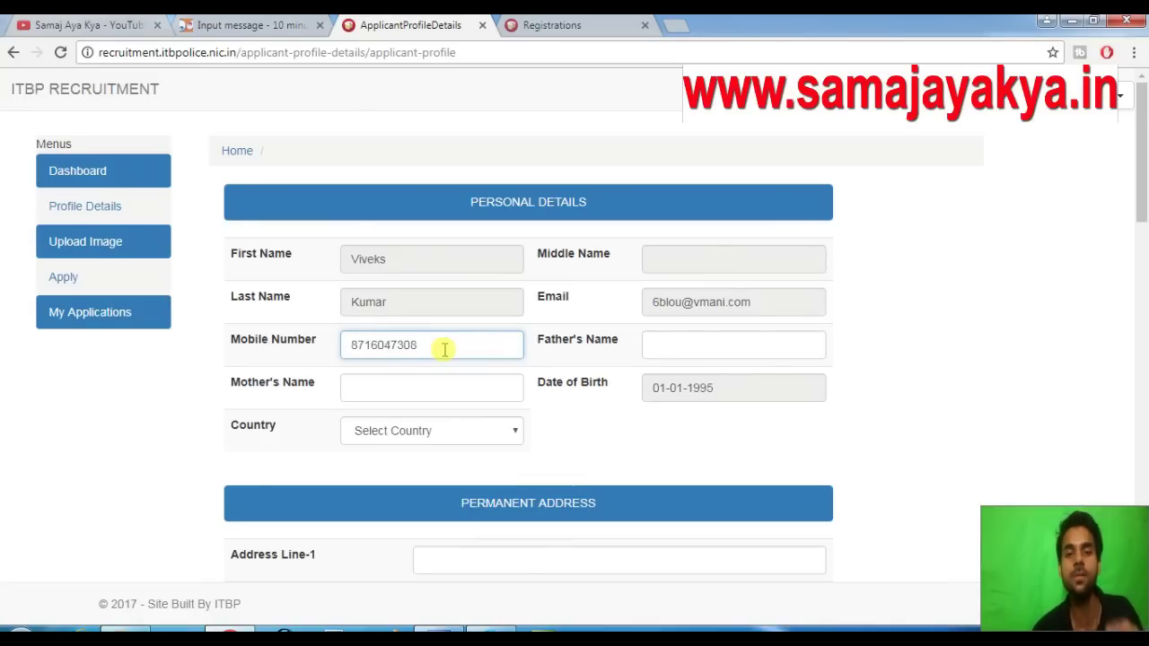
pyautogui.click(698, 347)
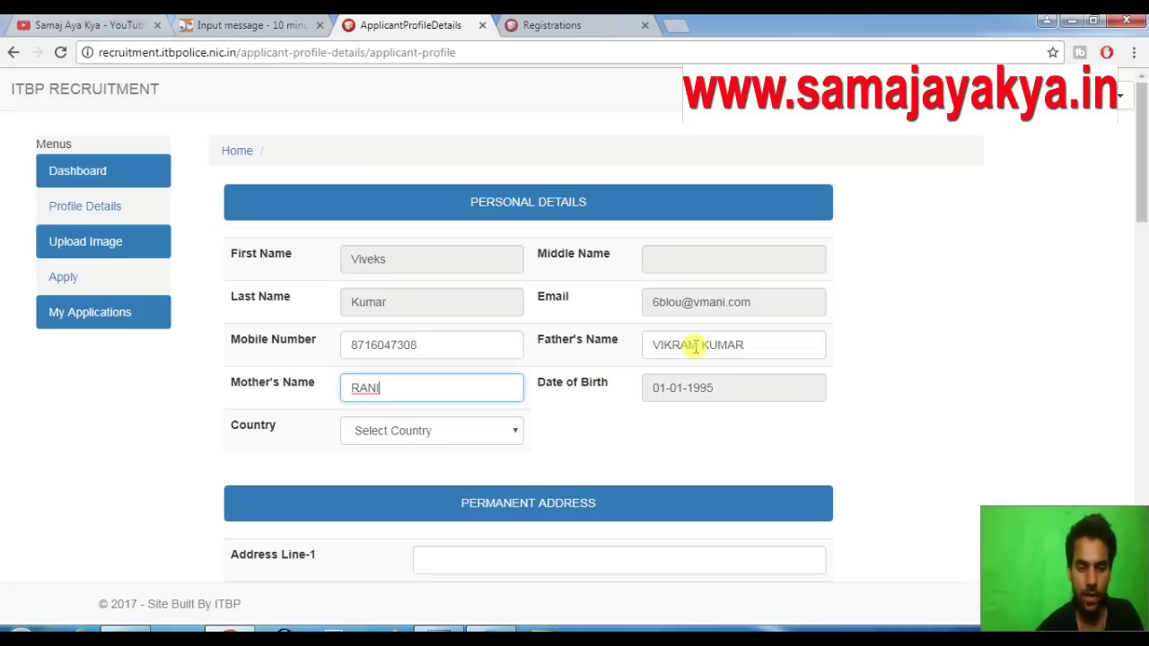
pyautogui.write('I')
pyautogui.press('Tab')
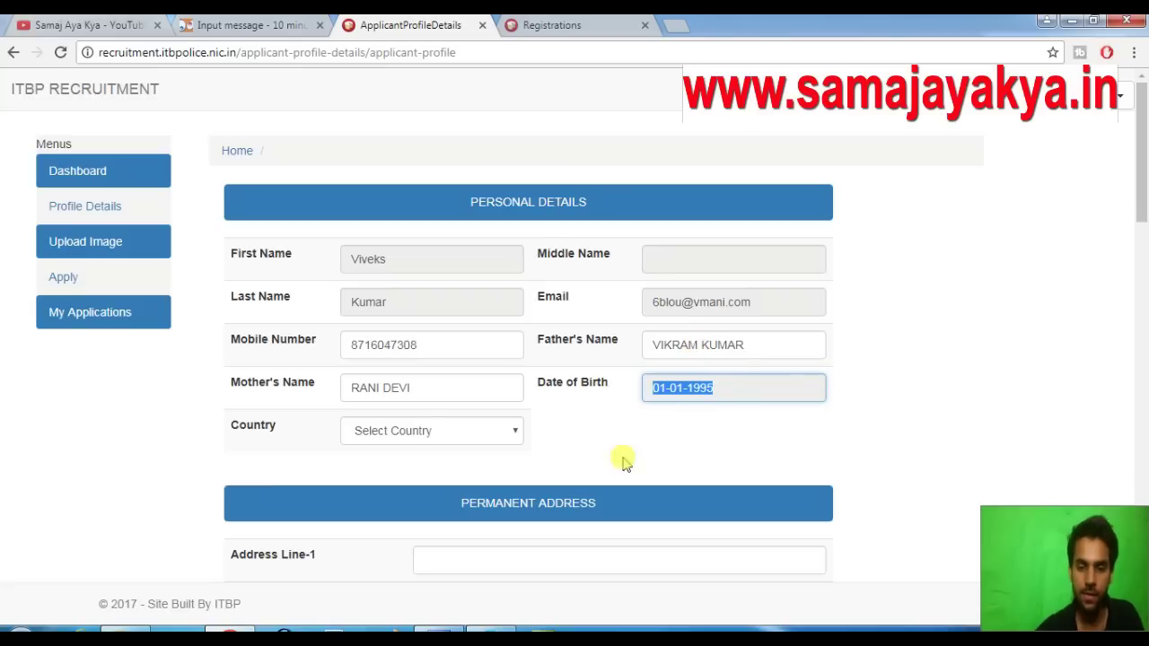
pyautogui.click(463, 434)
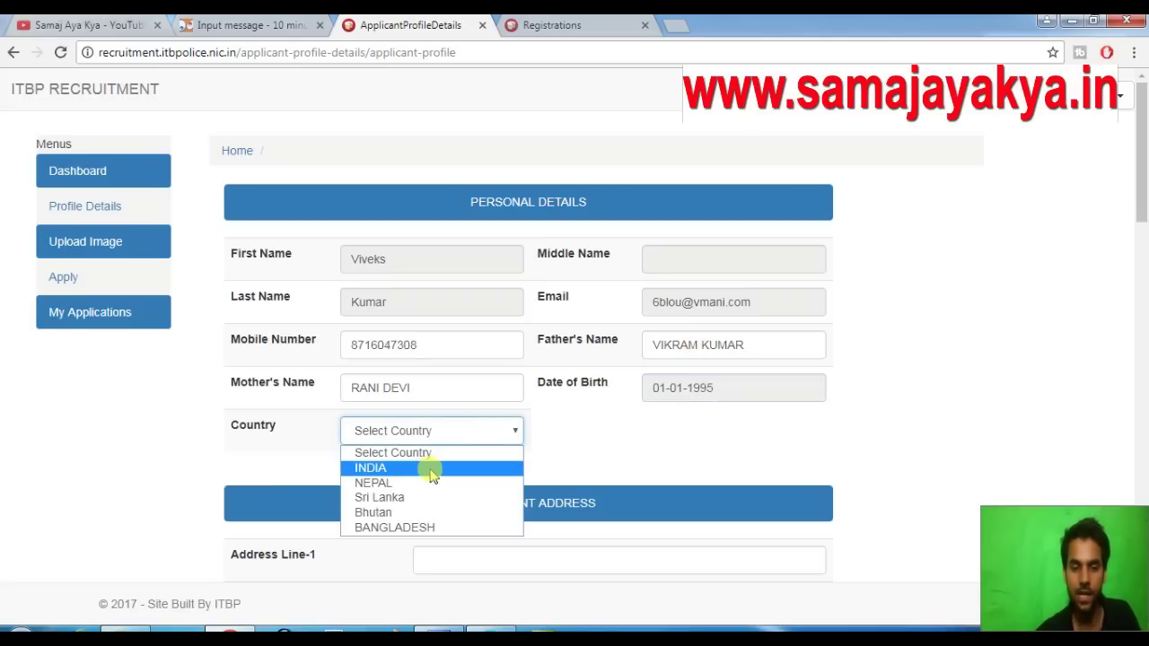
pyautogui.click(435, 467)
pyautogui.scroll(-2, 569, 439)
# Enter the permanent address, state, district and pincode, and make the correspondence address the same
pyautogui.click(482, 397)
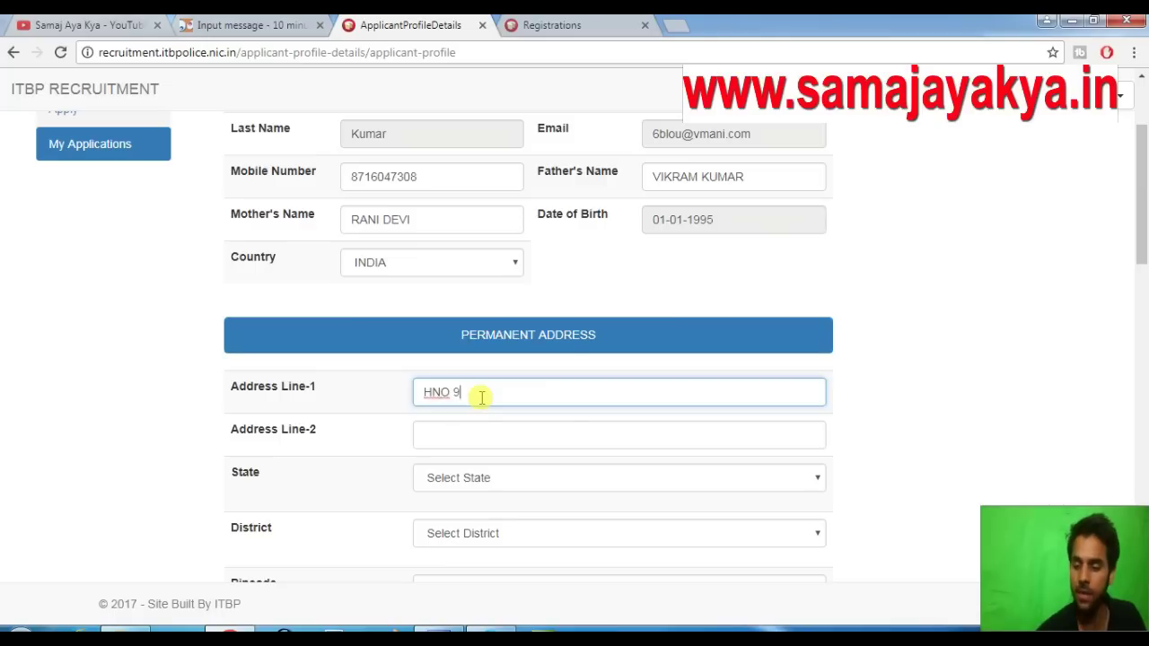
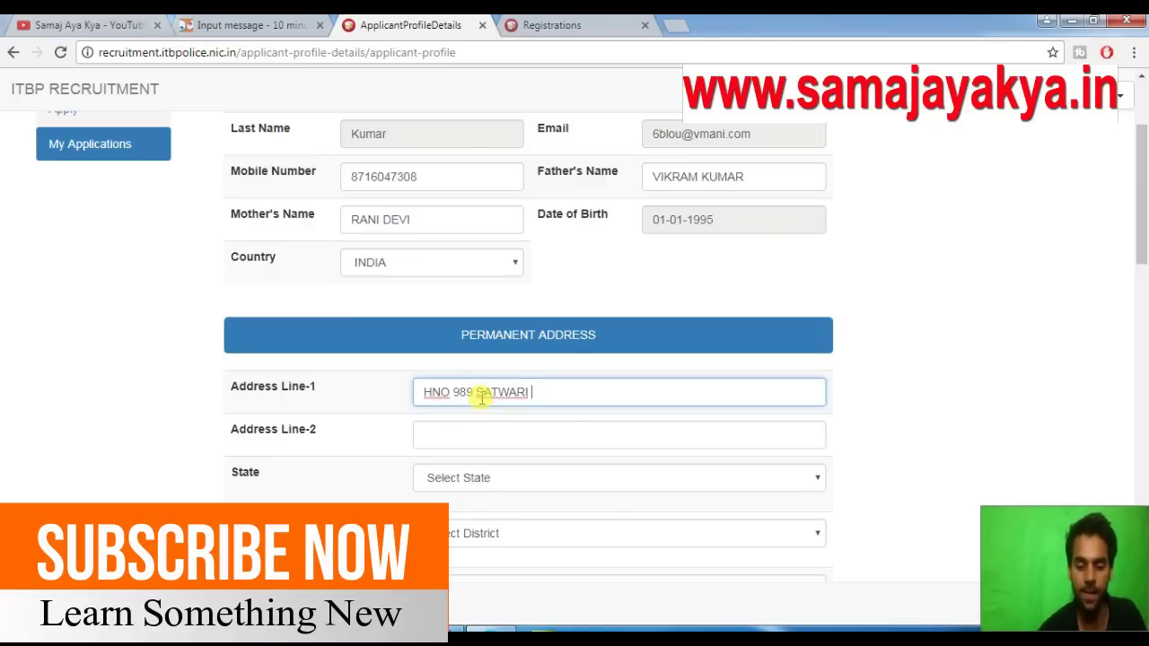
pyautogui.press('Tab')
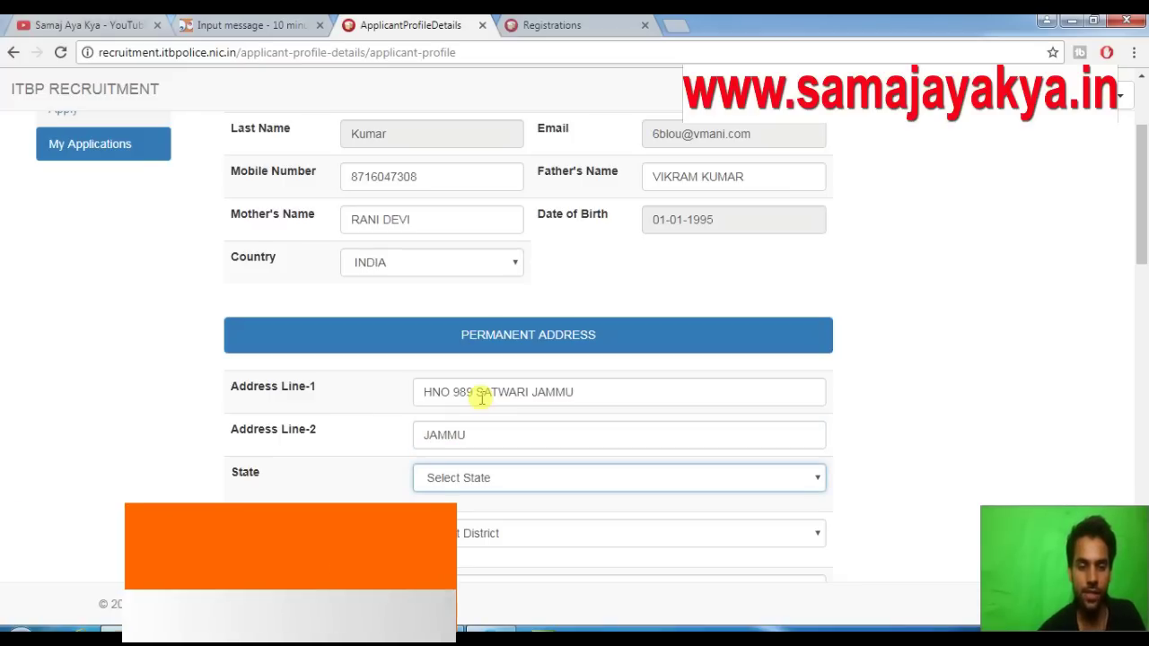
pyautogui.press('j')
pyautogui.press('Tab')
pyautogui.press('j')
pyautogui.scroll(-2, 539, 484)
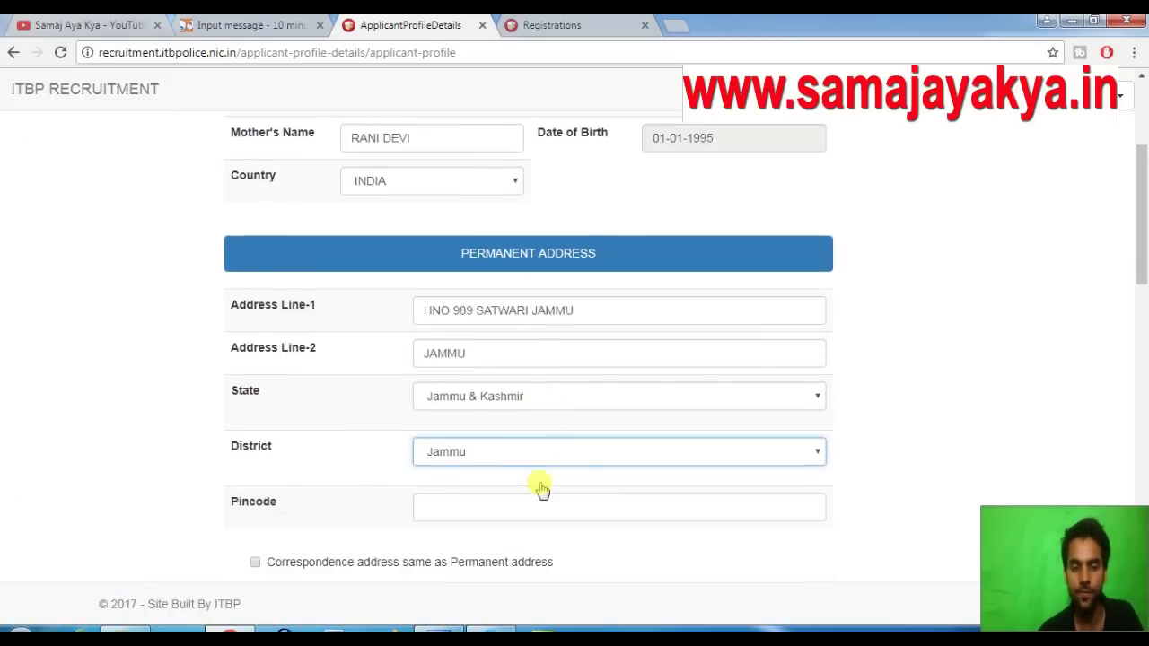
pyautogui.click(461, 420)
pyautogui.write('180010')
pyautogui.click(260, 478)
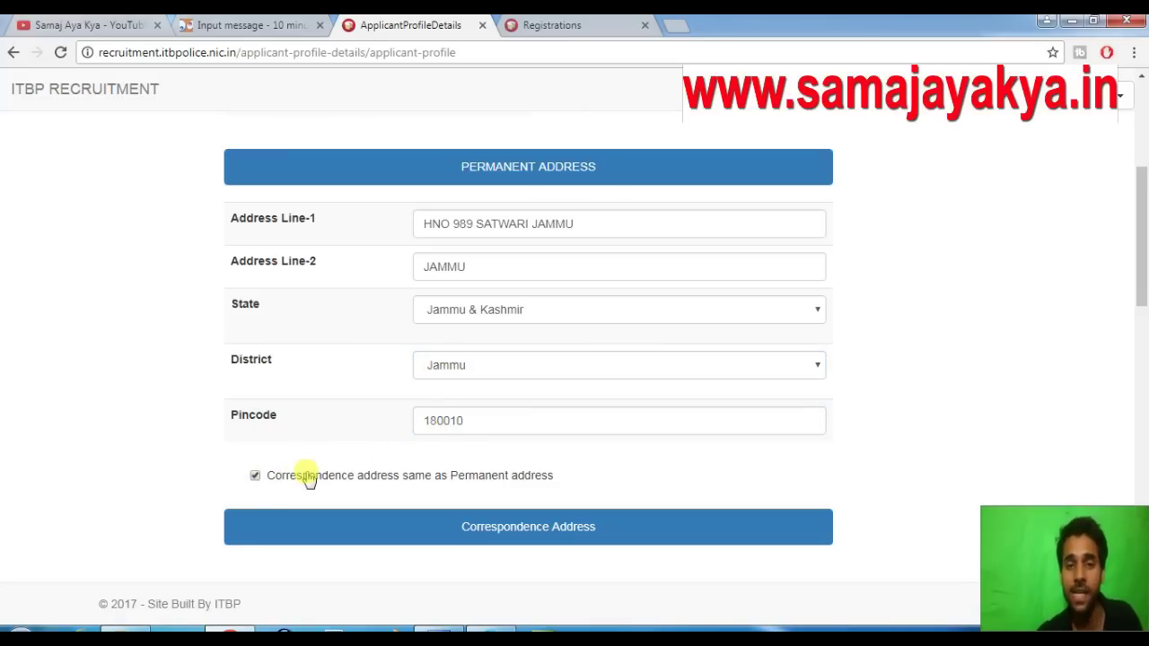
pyautogui.scroll(-2, 604, 386)
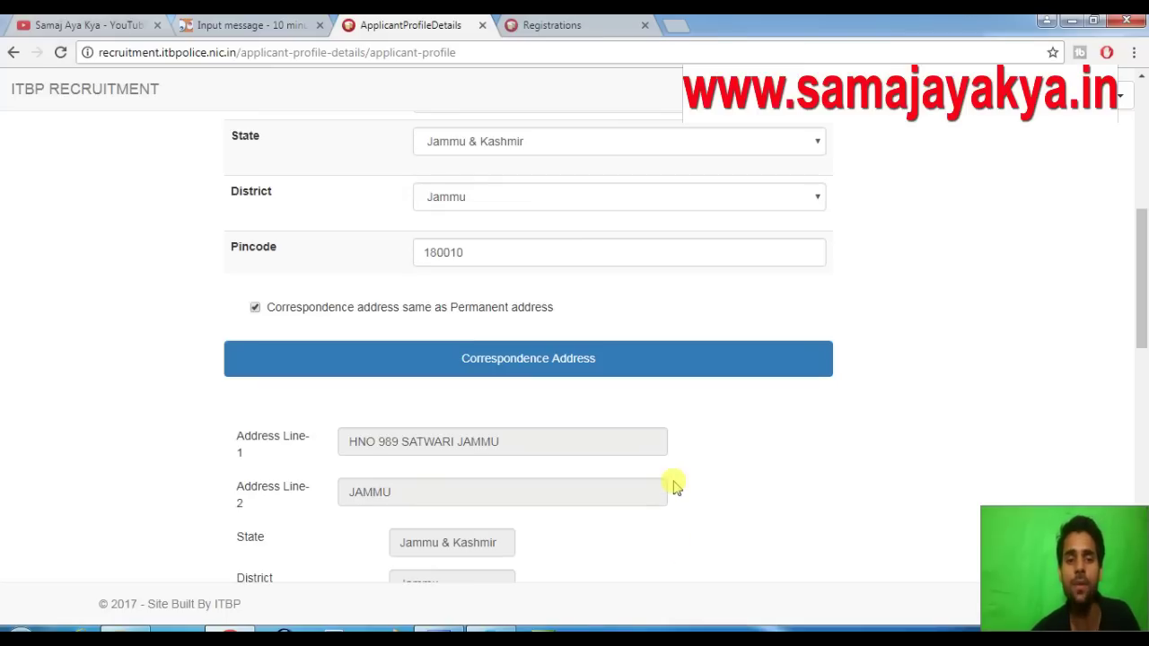
pyautogui.scroll(-2, 669, 434)
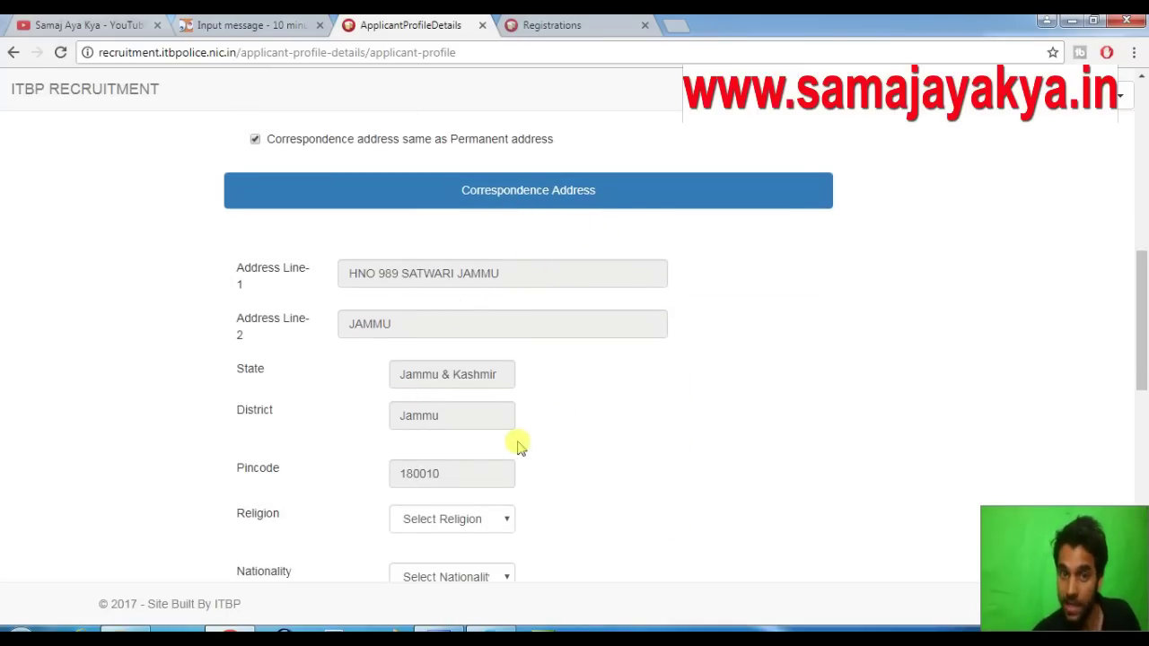
pyautogui.scroll(-3, 564, 436)
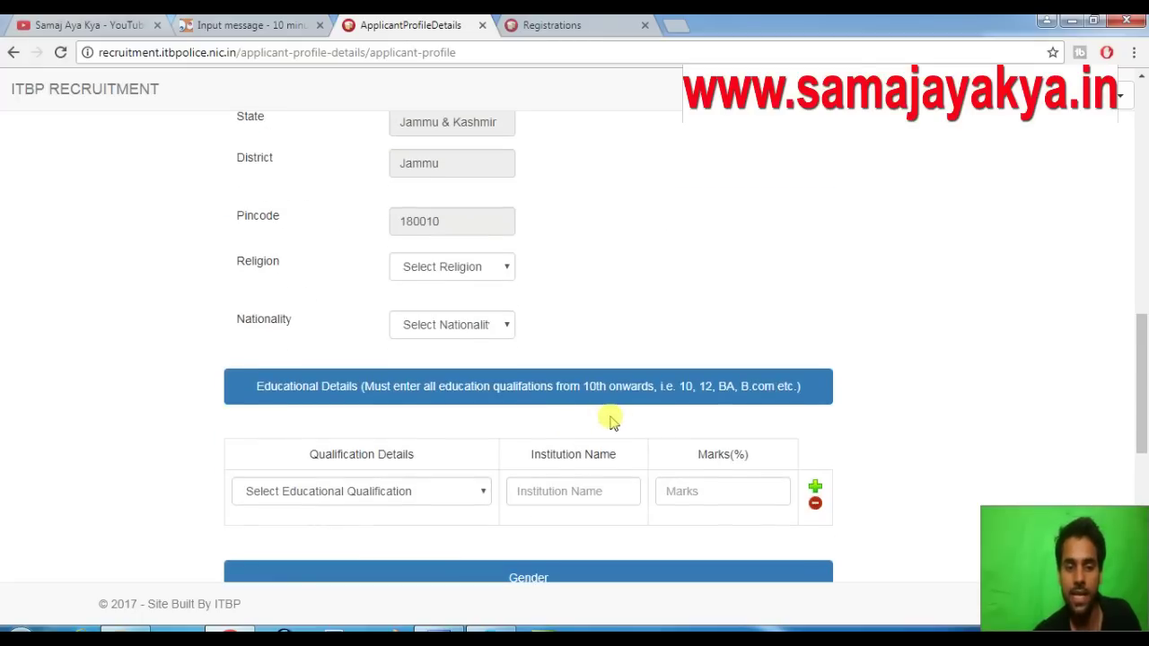
pyautogui.scroll(-1, 610, 422)
# Choose Bachelor of arts and enter COMMERCE COLLEGE as the institution, correcting typing slips
pyautogui.click(380, 418)
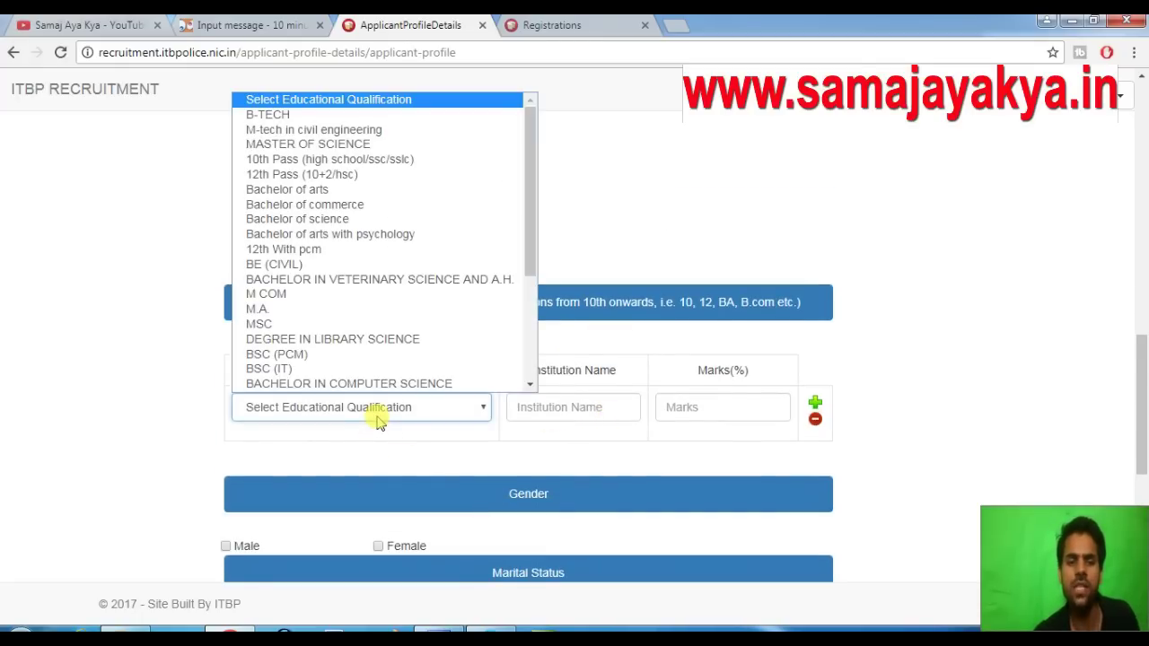
pyautogui.click(357, 192)
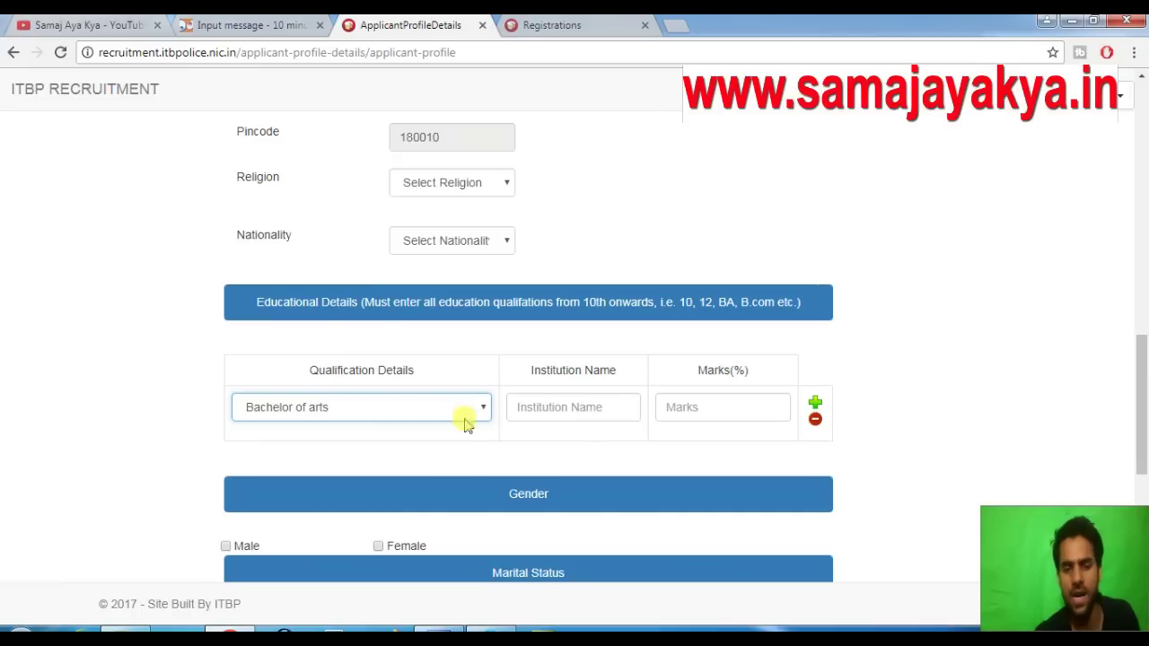
pyautogui.click(579, 408)
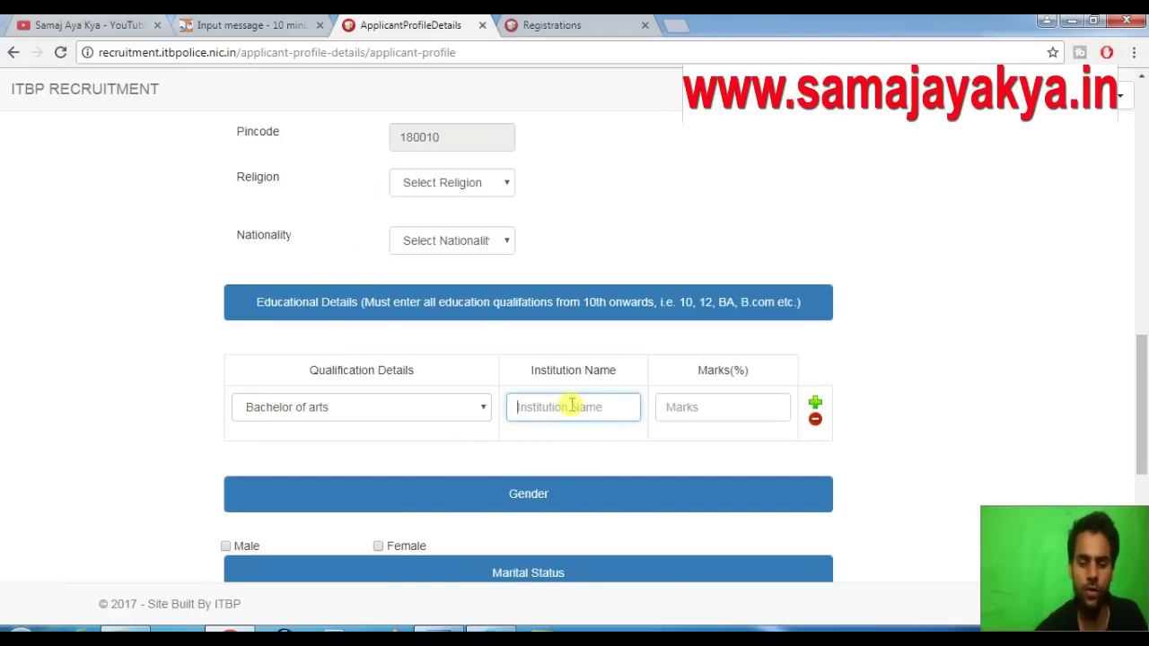
pyautogui.write('Co')
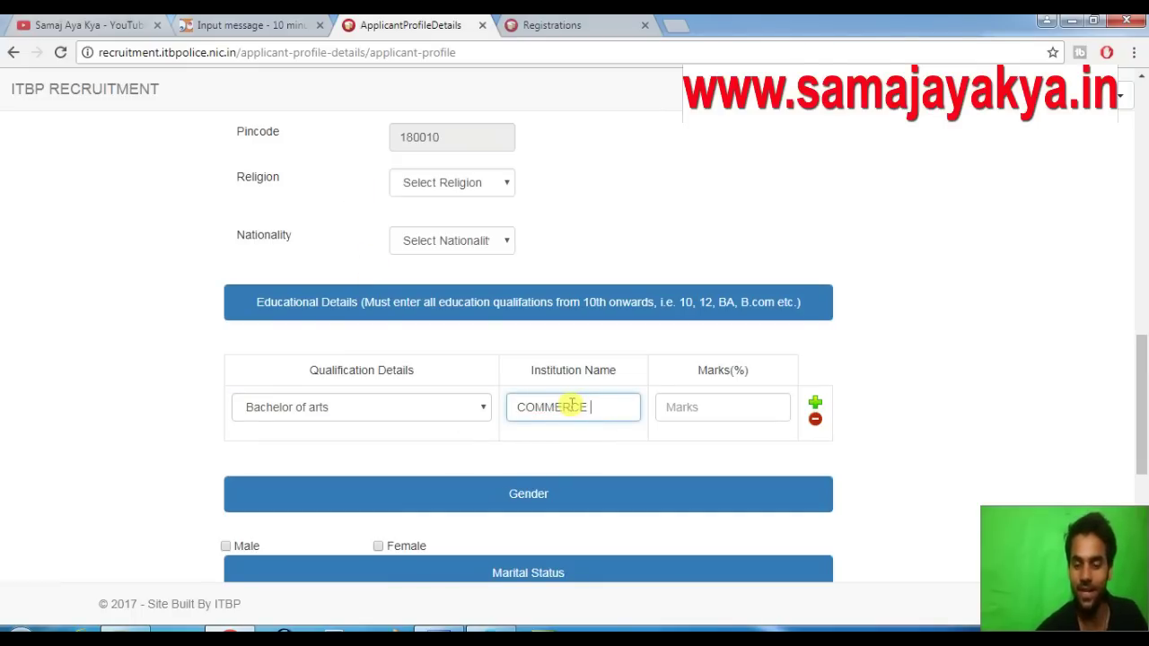
pyautogui.write('MMERCE COLLEGE')
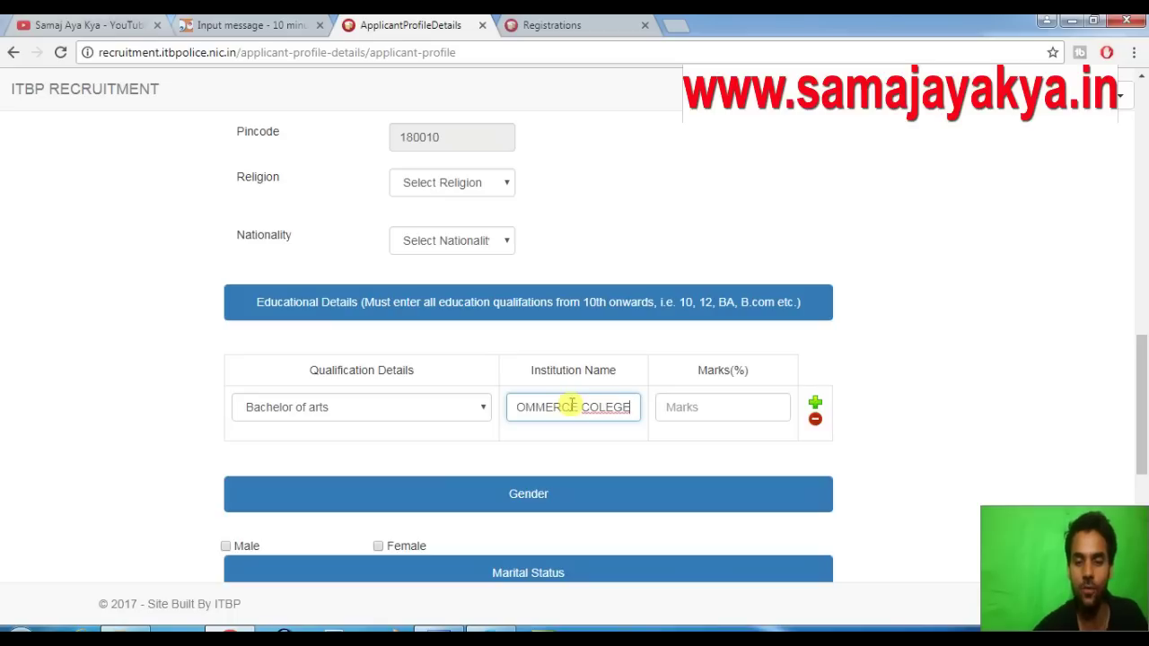
pyautogui.press('BackSpace')
pyautogui.write('I')
pyautogui.write('E')
pyautogui.press('BackSpace')
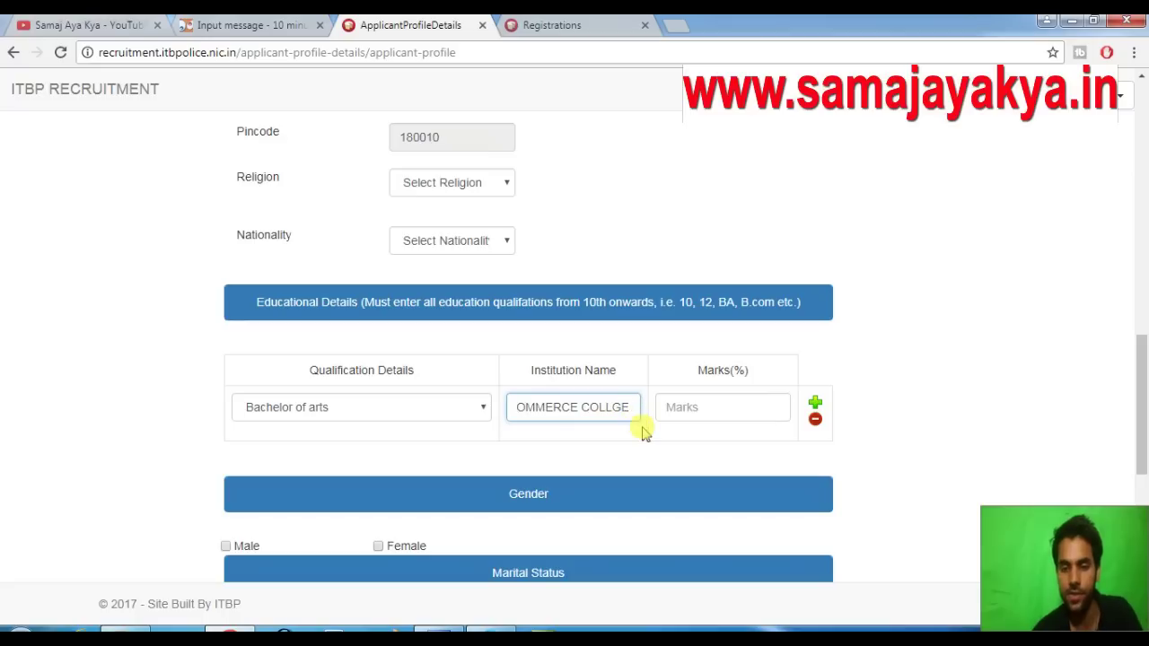
pyautogui.write('G')
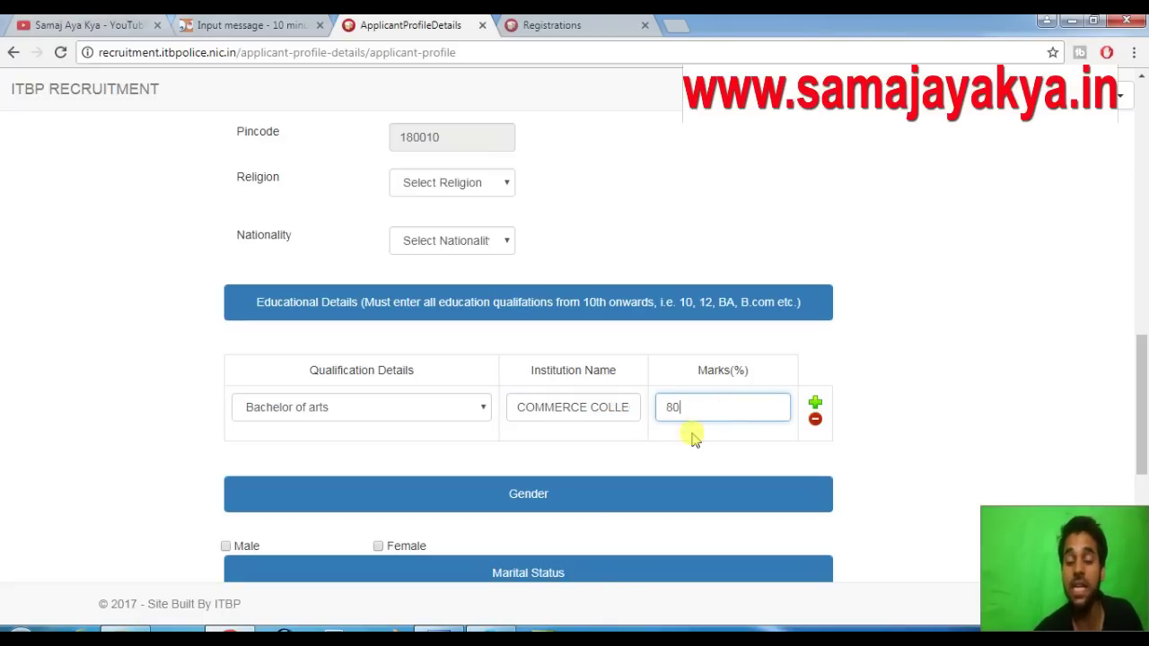
pyautogui.scroll(-1, 662, 431)
# Tick Male gender, UnMarried marital status and SC category, then scroll to the Submit button
pyautogui.click(226, 462)
pyautogui.scroll(-2, 296, 447)
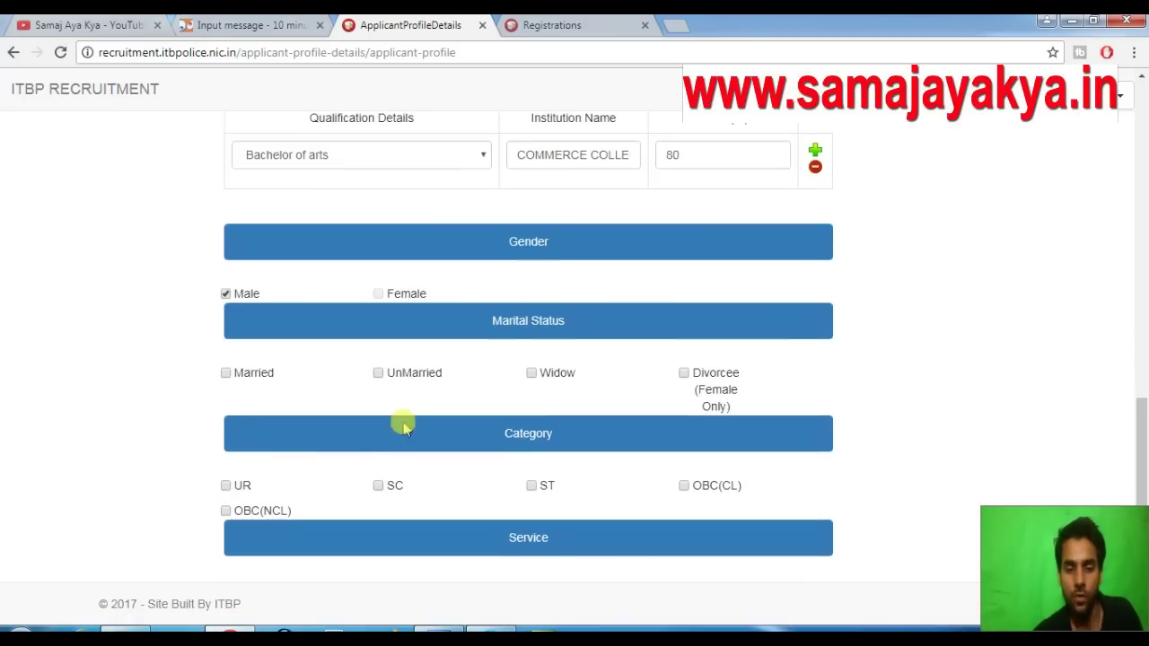
pyautogui.click(377, 372)
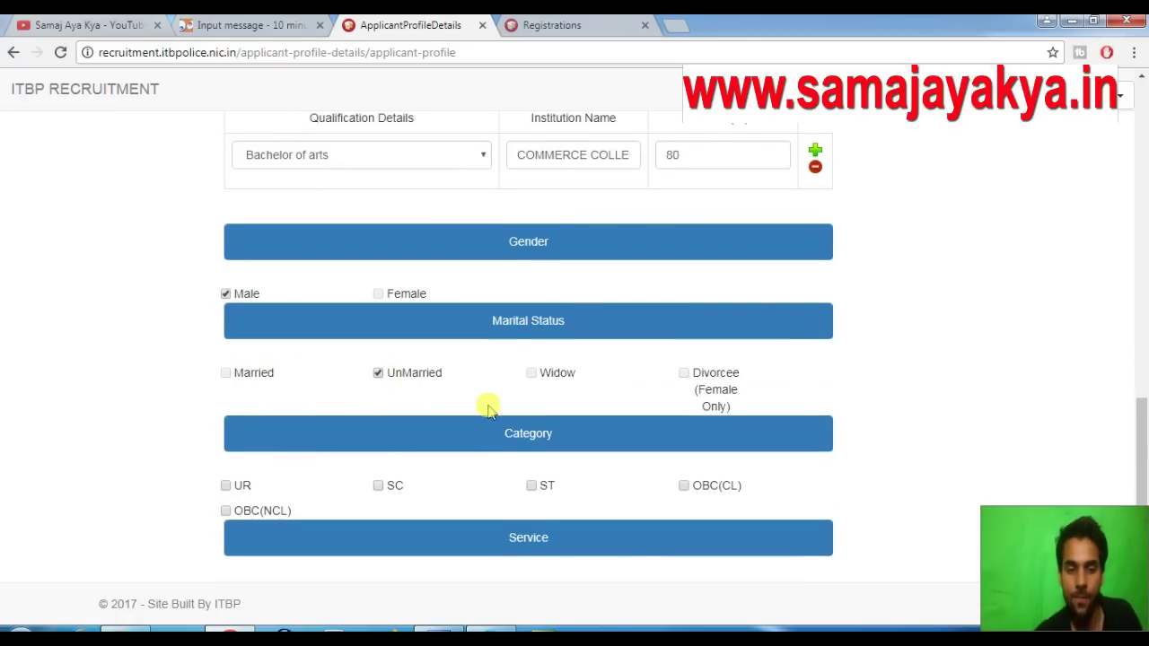
pyautogui.scroll(-2, 485, 403)
pyautogui.click(378, 318)
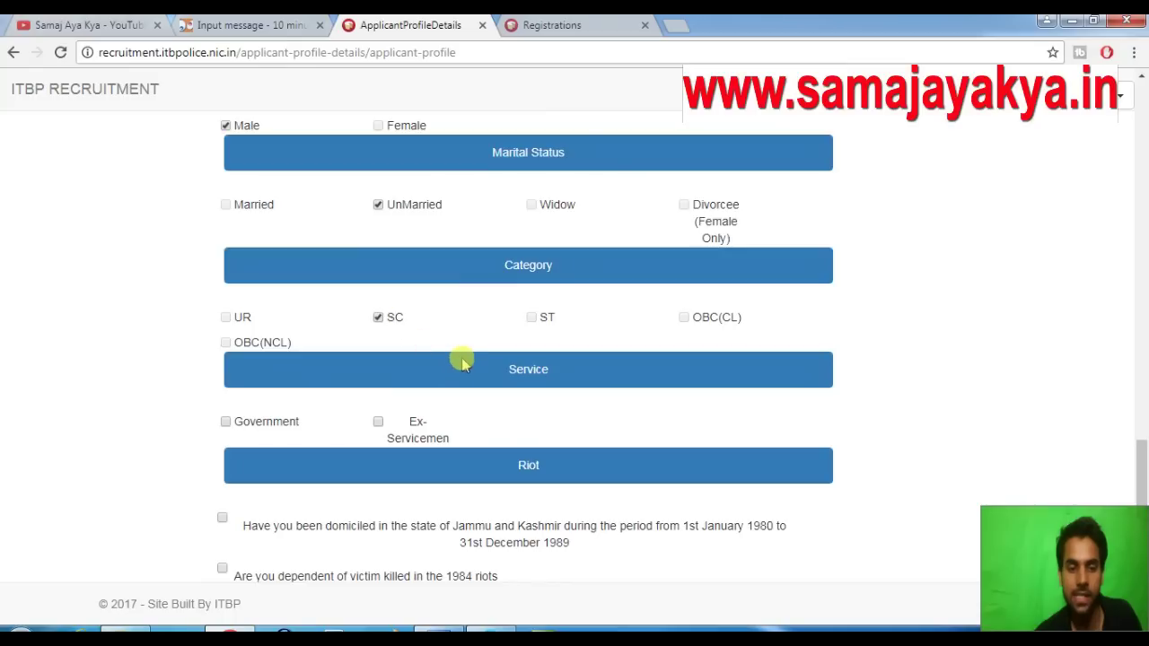
pyautogui.scroll(-1, 457, 357)
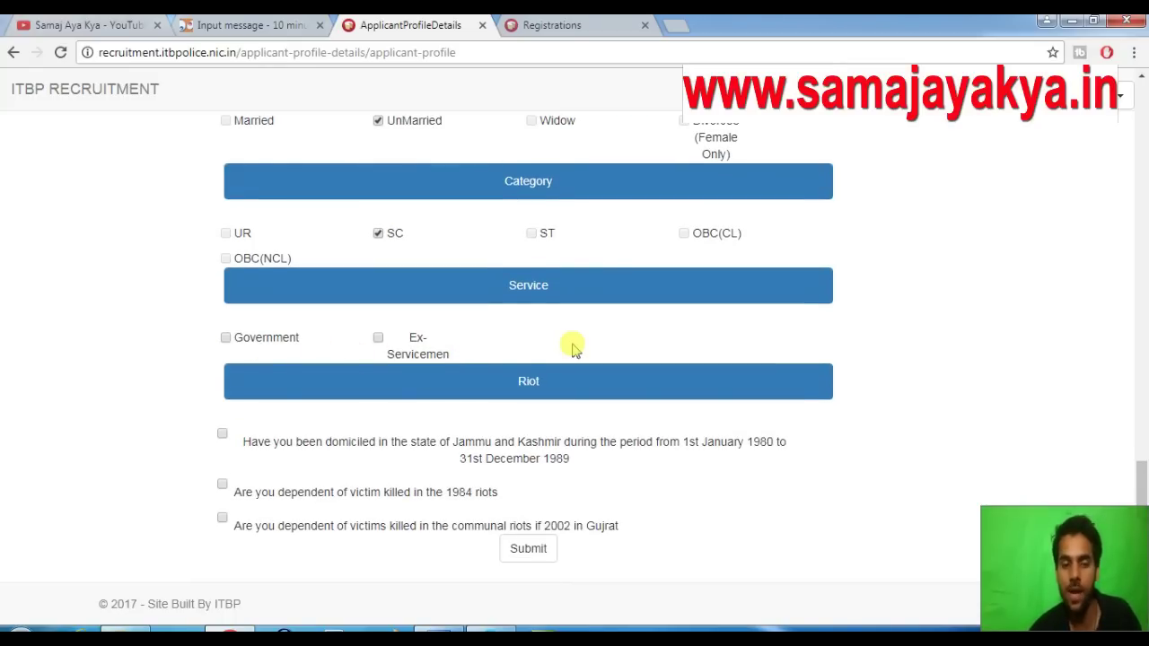
pyautogui.scroll(-1, 572, 341)
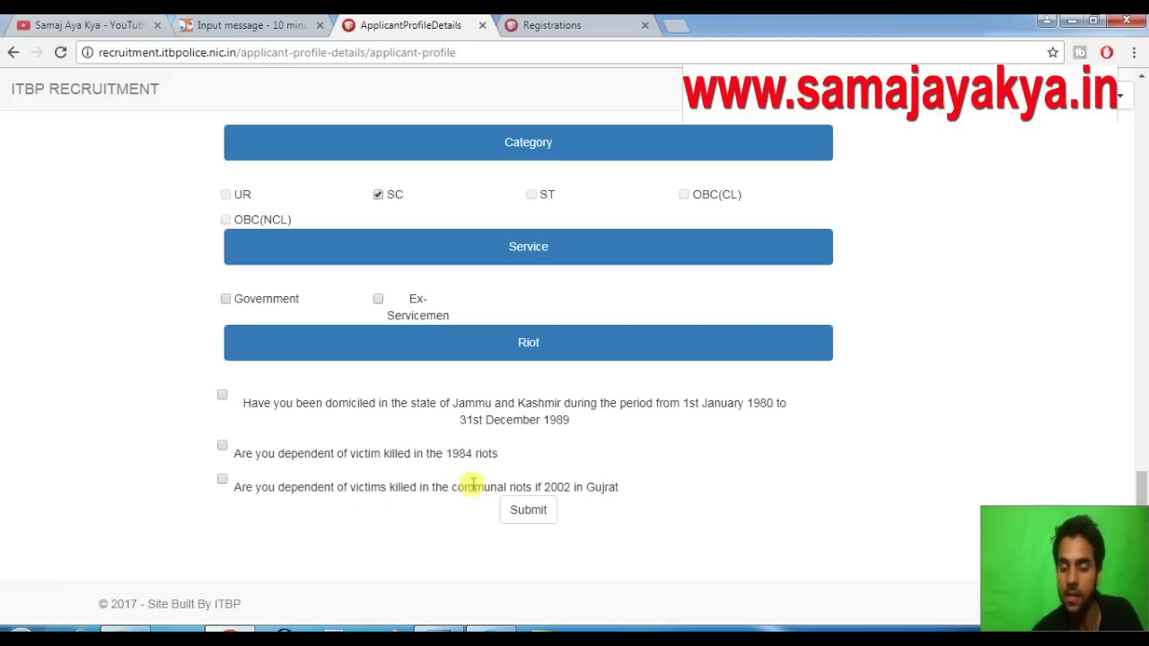
# After the missing-religion alert, choose Hindu religion and Indian nationality and resubmit the profile
pyautogui.click(532, 512)
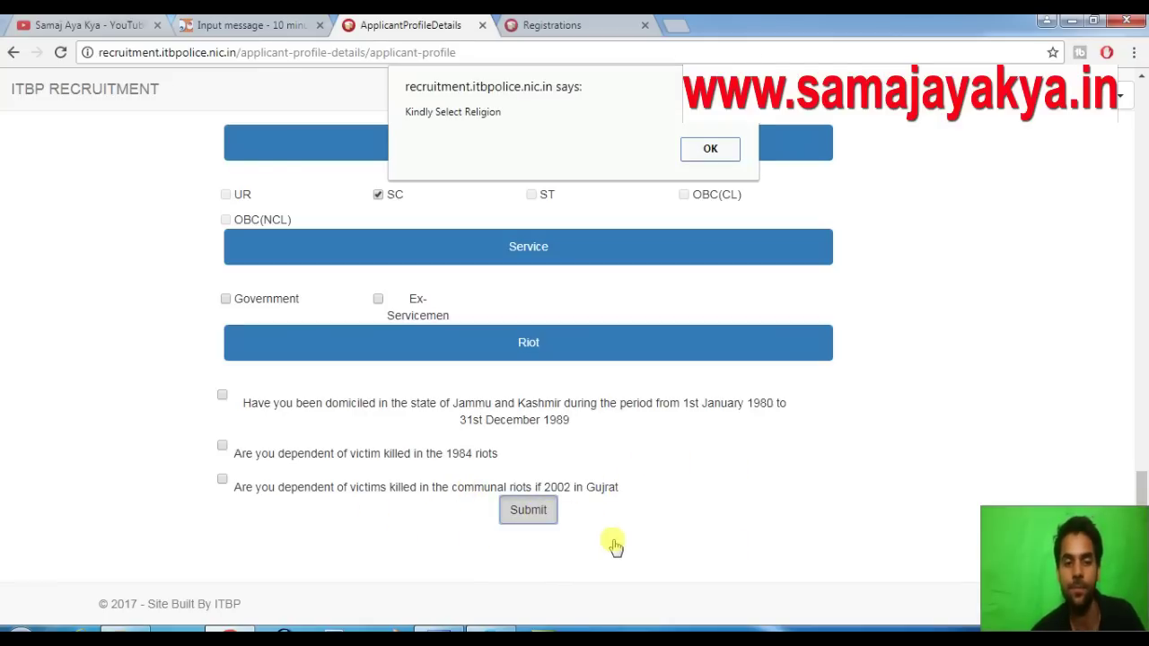
pyautogui.click(710, 148)
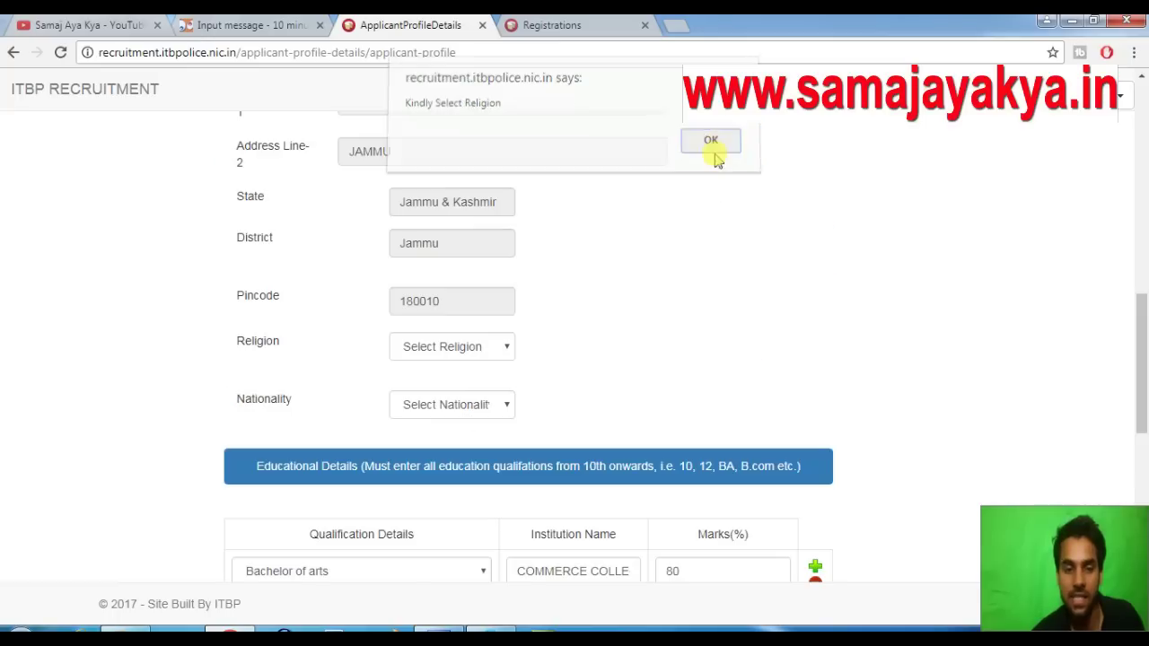
pyautogui.click(501, 353)
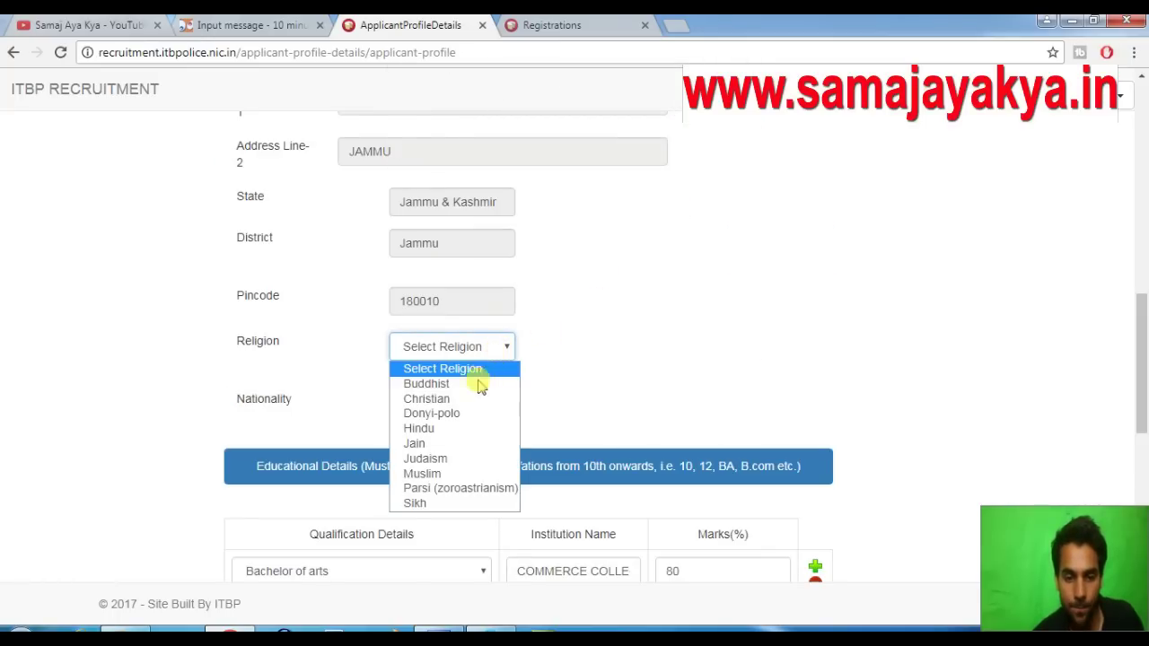
pyautogui.click(444, 429)
pyautogui.click(449, 405)
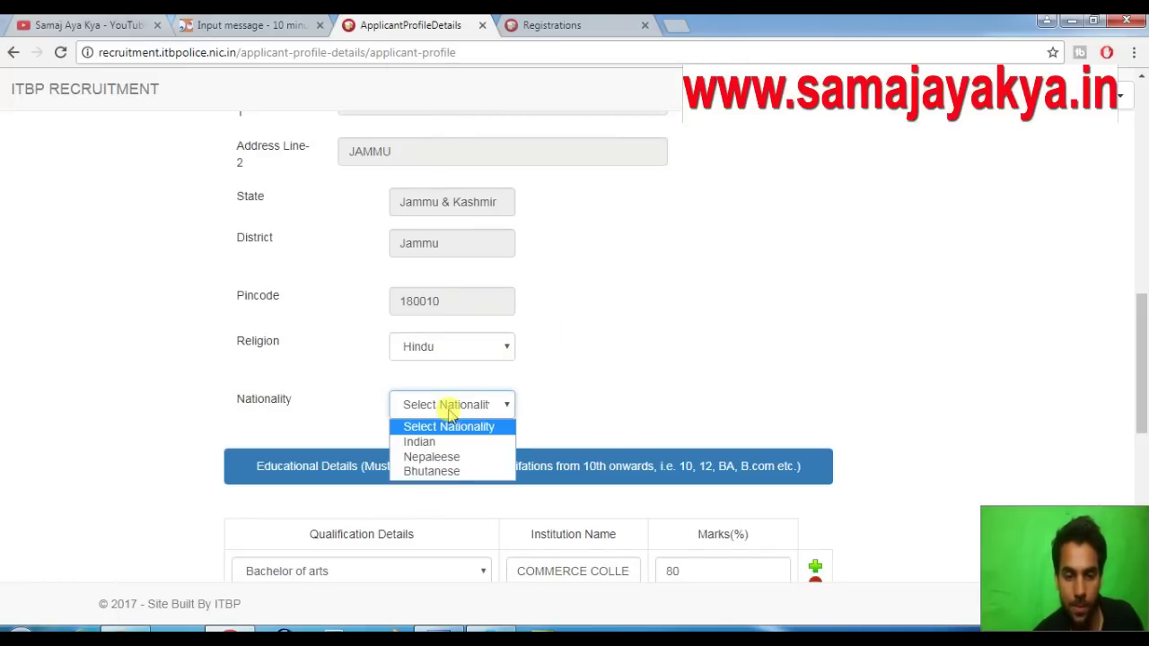
pyautogui.click(443, 440)
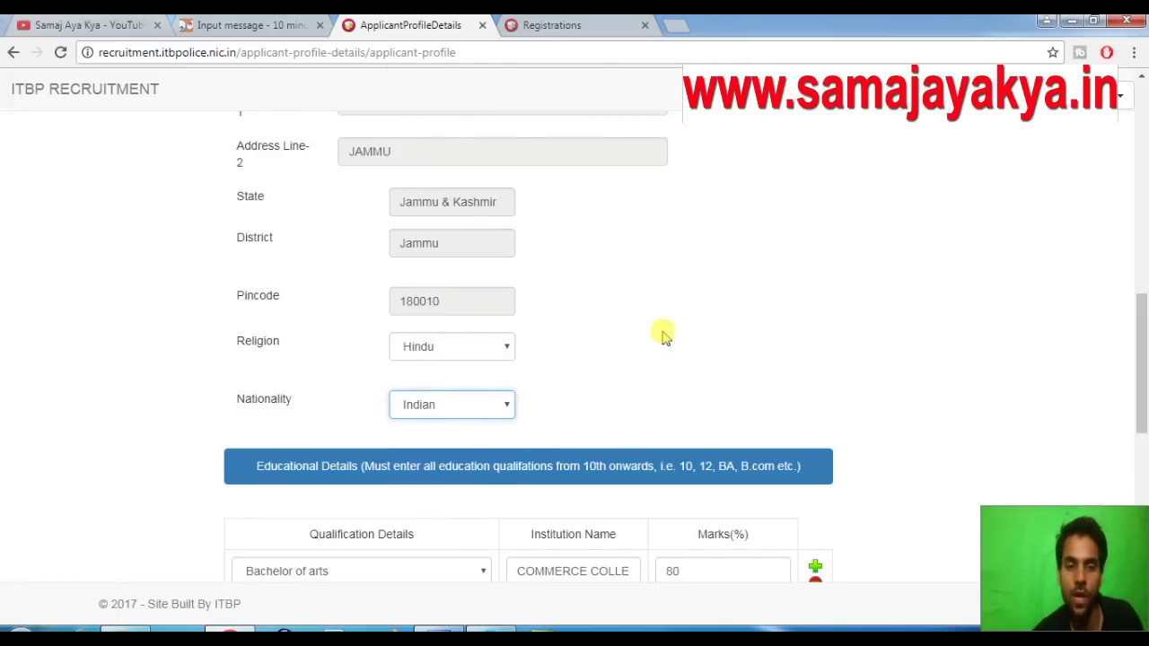
pyautogui.scroll(-10, 661, 328)
pyautogui.click(525, 512)
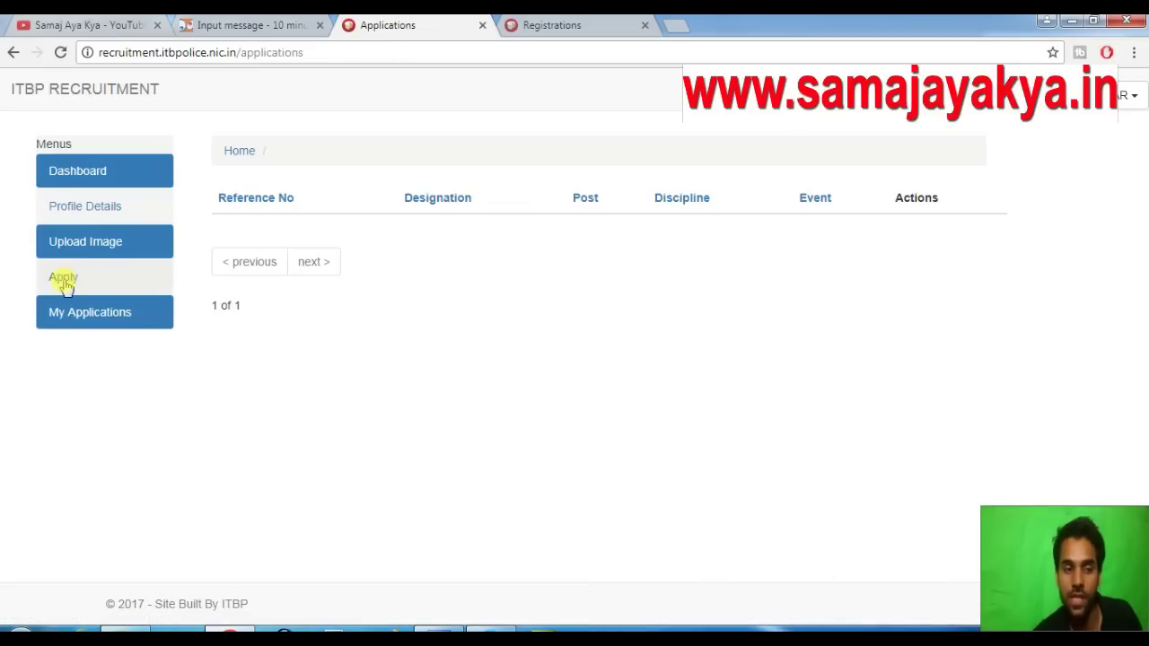
# Start a zero-fee application for the Washerman post and accept the declaration
pyautogui.click(64, 280)
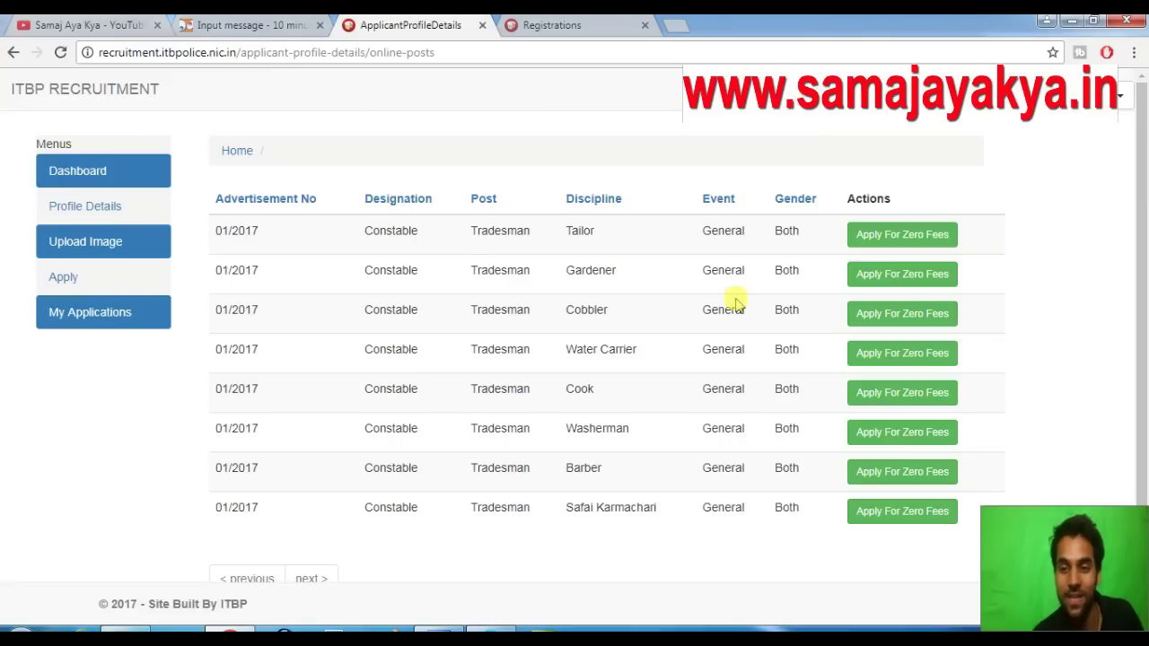
pyautogui.click(904, 433)
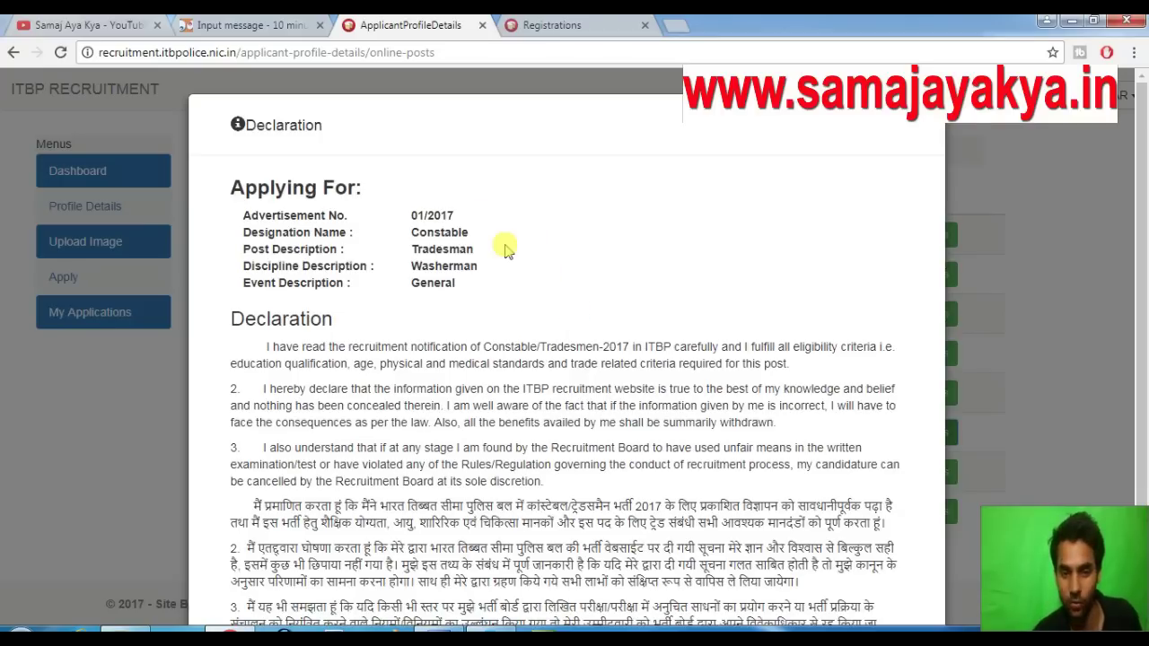
pyautogui.scroll(-2, 506, 245)
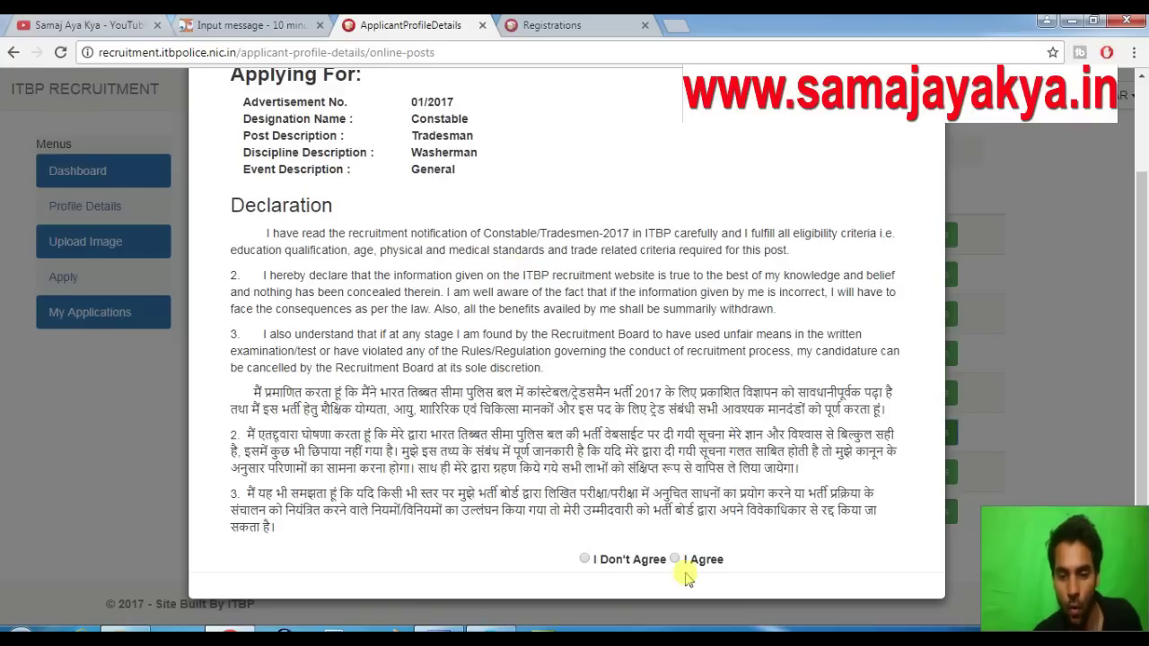
pyautogui.click(676, 559)
# Continue past the profile summary, accept the fee exemption terms and submit the application
pyautogui.scroll(-1, 689, 549)
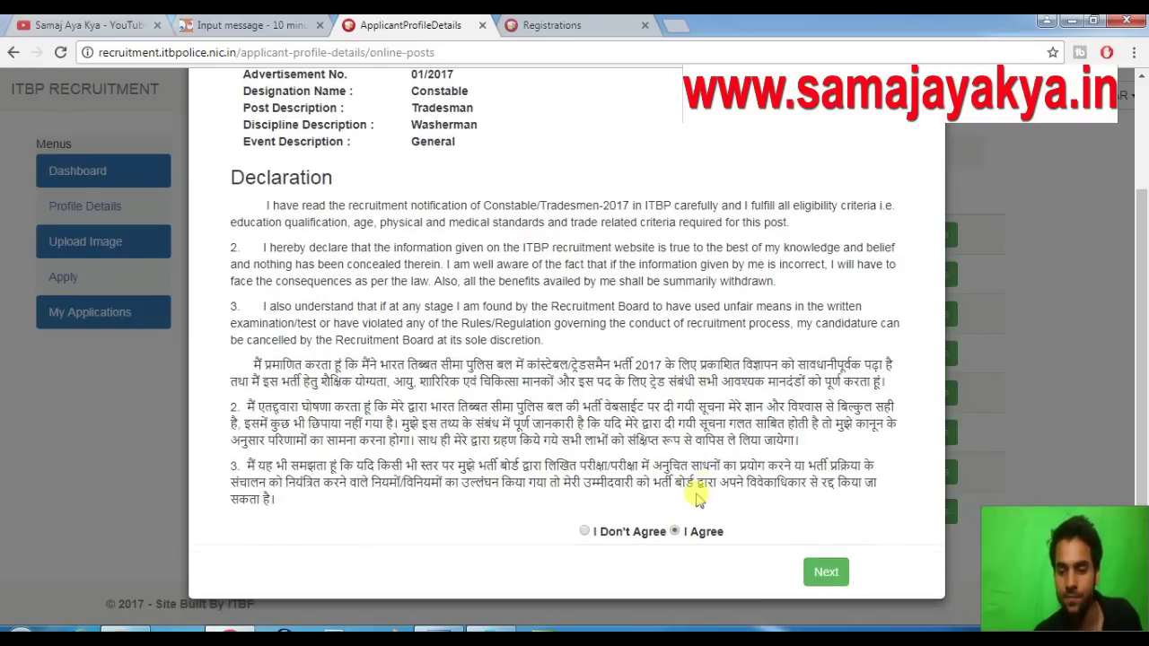
pyautogui.click(826, 574)
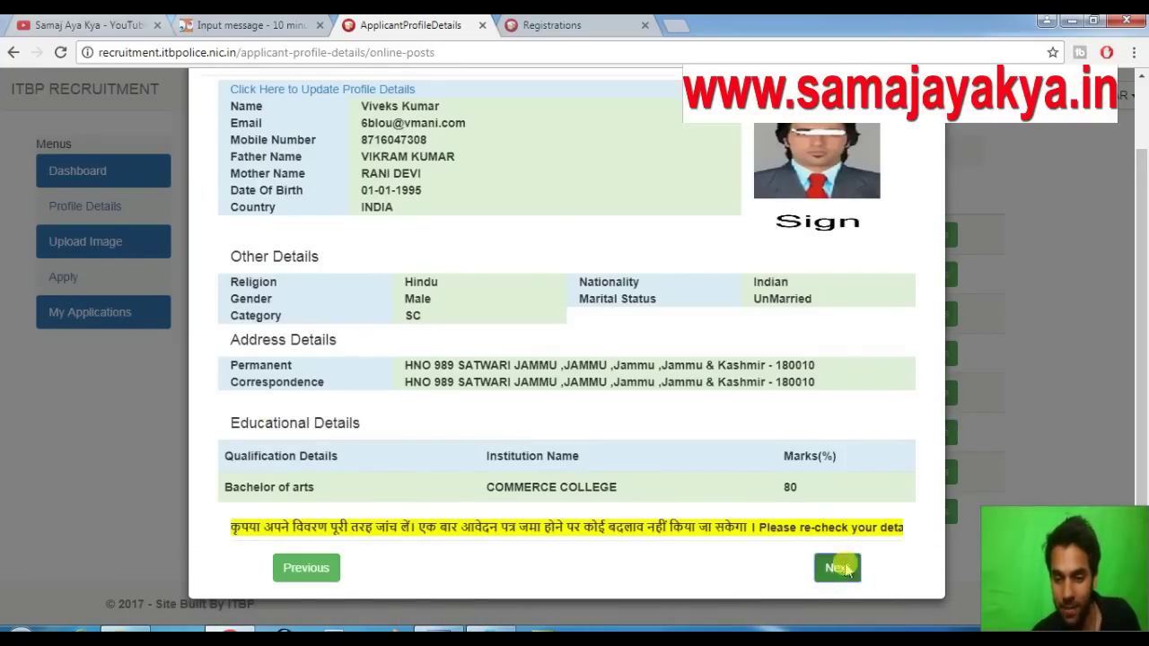
pyautogui.click(844, 568)
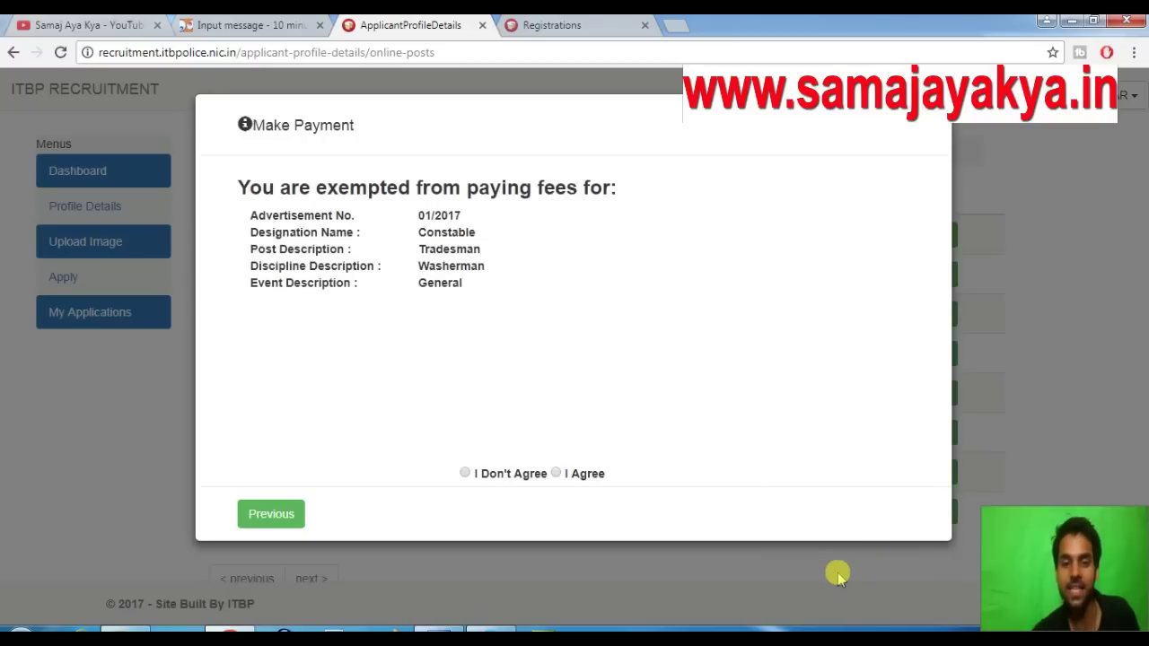
pyautogui.click(558, 476)
pyautogui.click(898, 516)
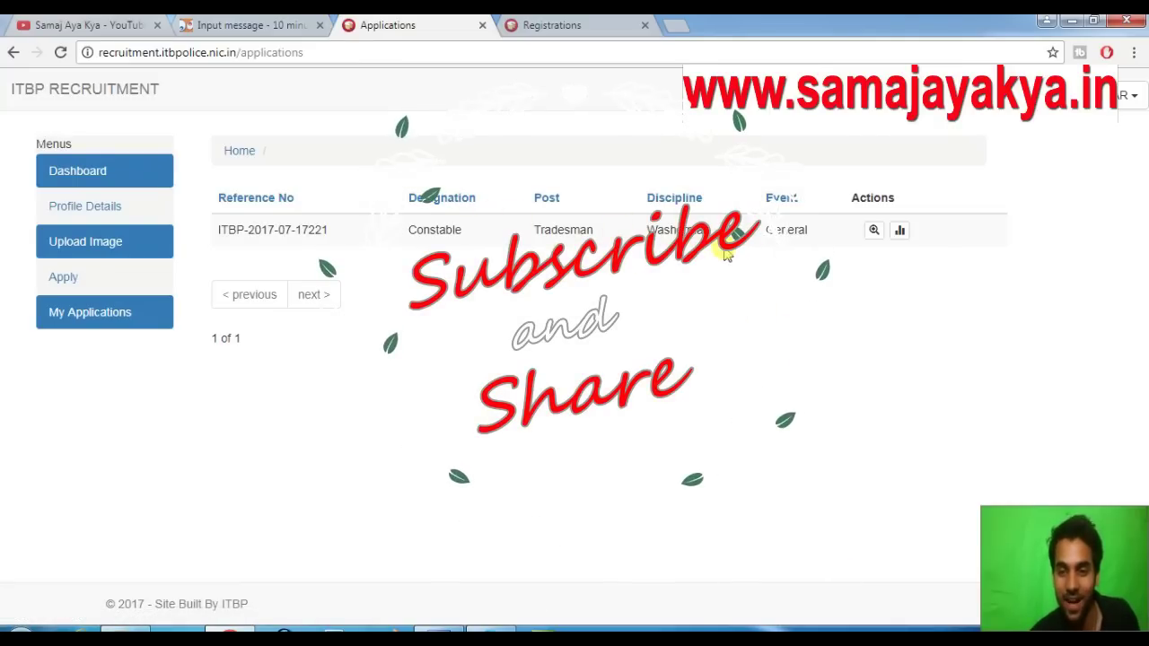
# Check the Washerman application's pending status, open the full application and launch Print Application
pyautogui.click(898, 231)
pyautogui.scroll(-1, 578, 356)
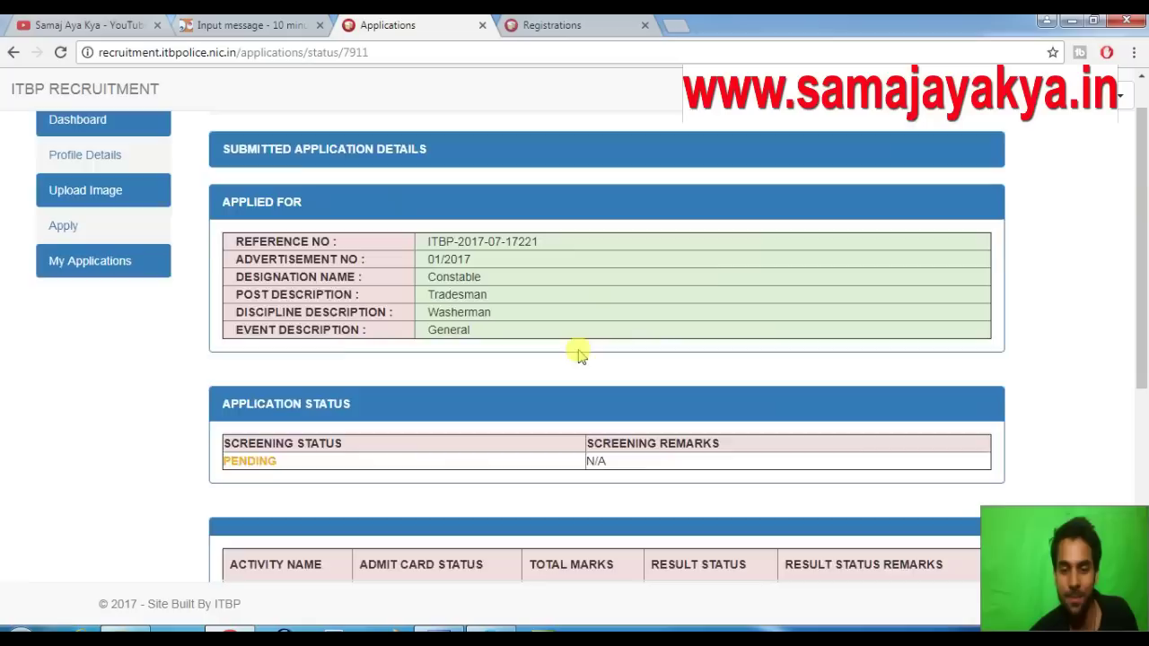
pyautogui.scroll(-5, 579, 356)
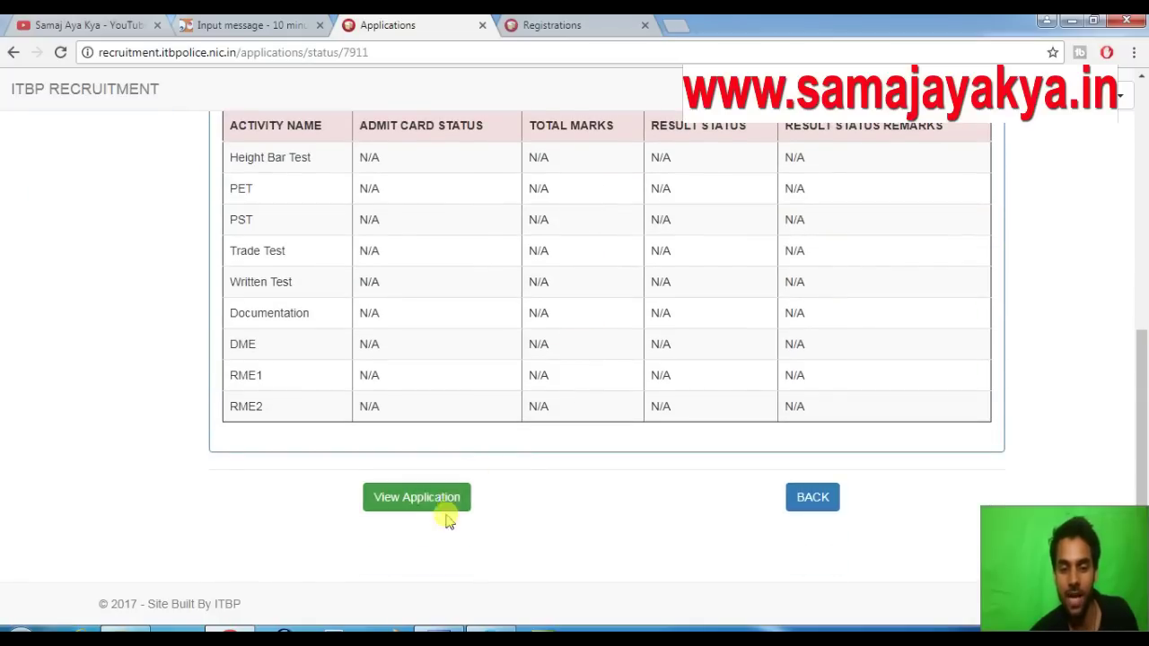
pyautogui.click(431, 508)
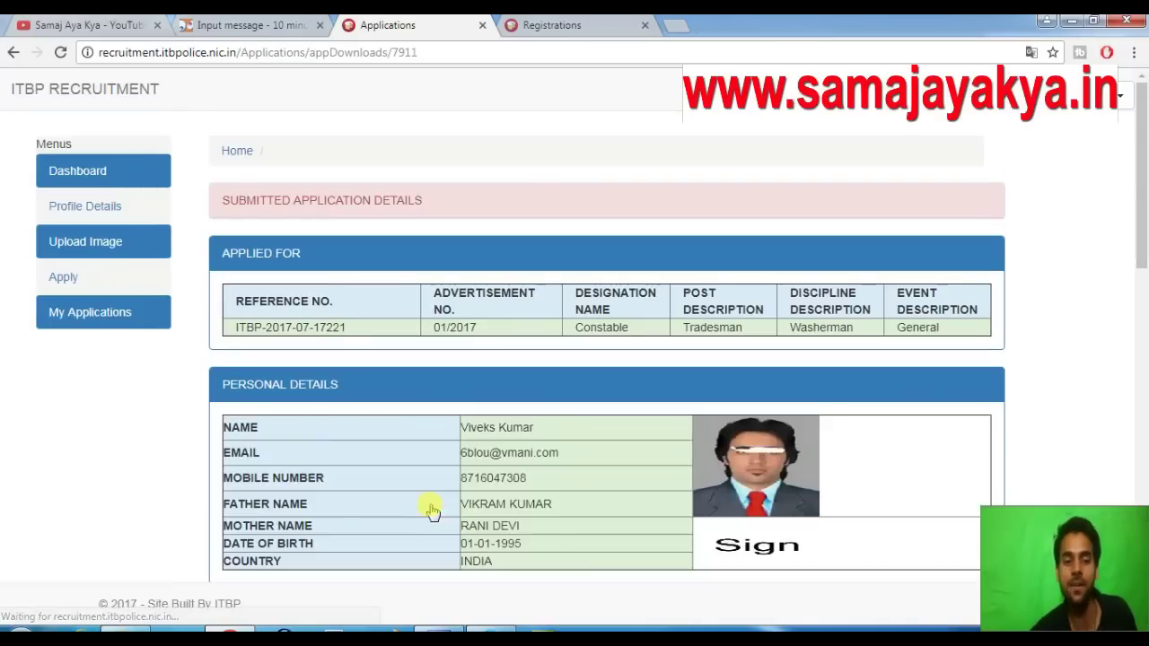
pyautogui.scroll(-7, 568, 362)
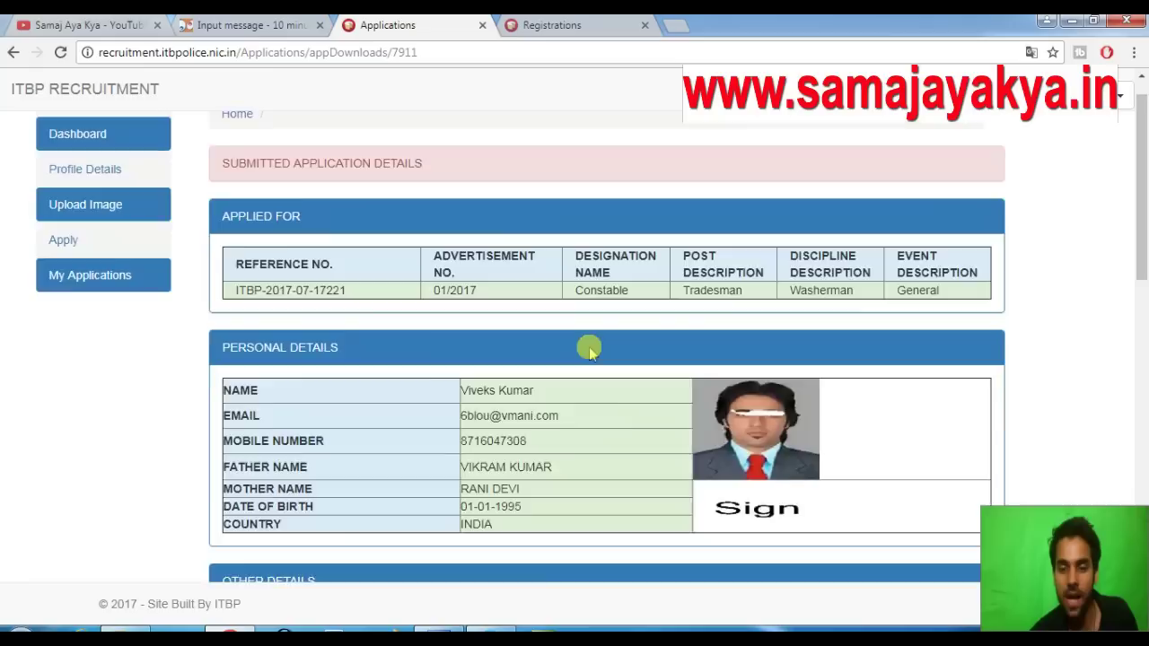
pyautogui.scroll(-5, 597, 335)
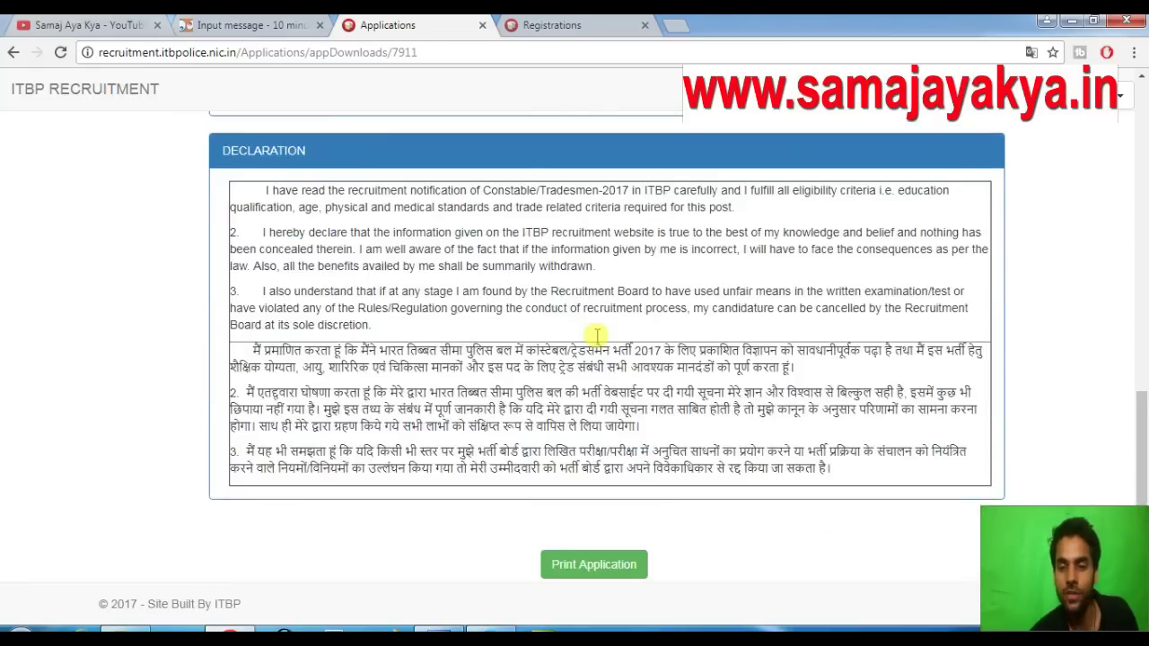
pyautogui.click(605, 467)
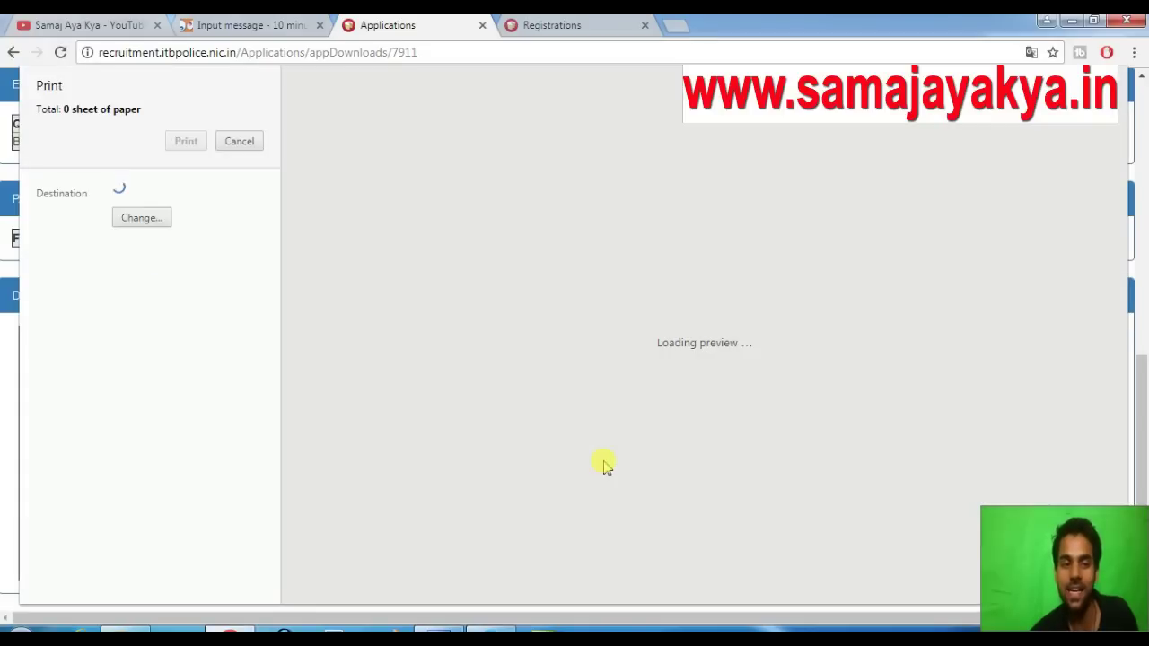